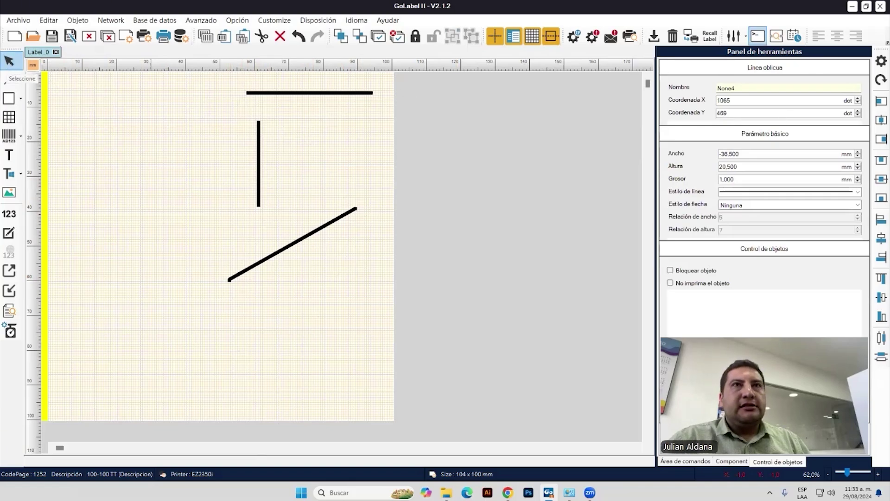
Try marking the upper horizontal line as non-printing (No imprima el objeto) in its properties
double_click(294, 95)
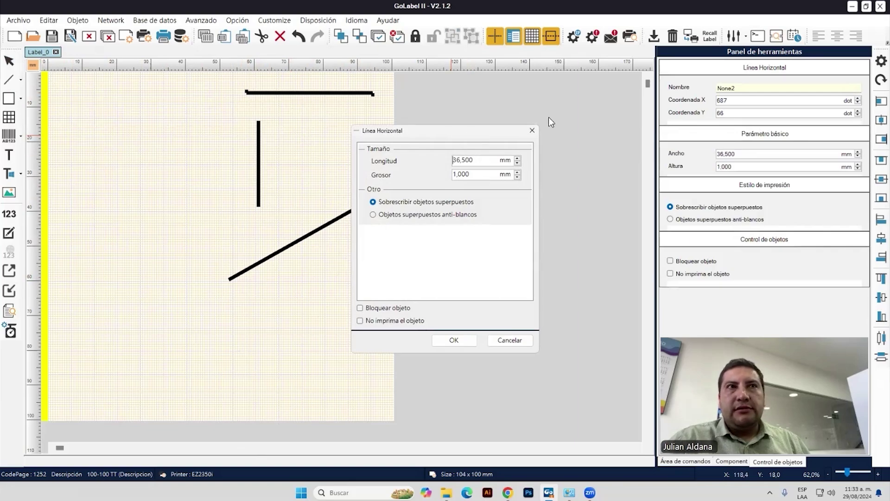
drag(549, 117, 552, 119)
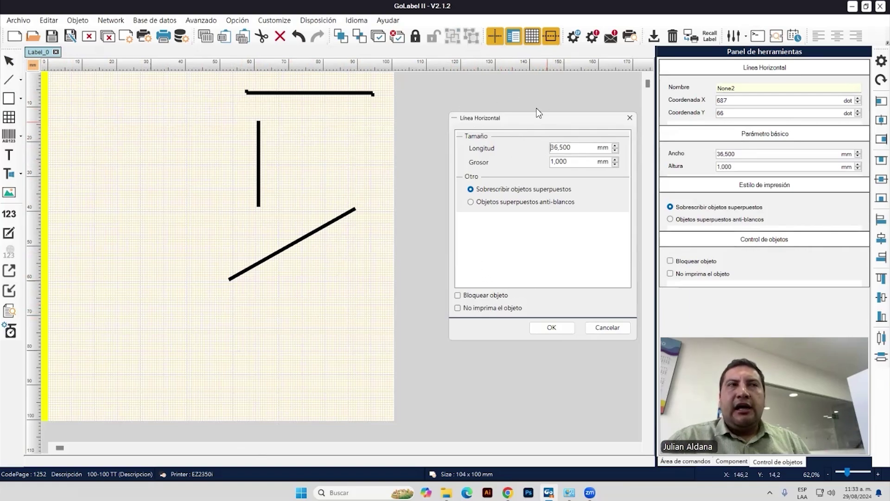
drag(536, 111, 505, 76)
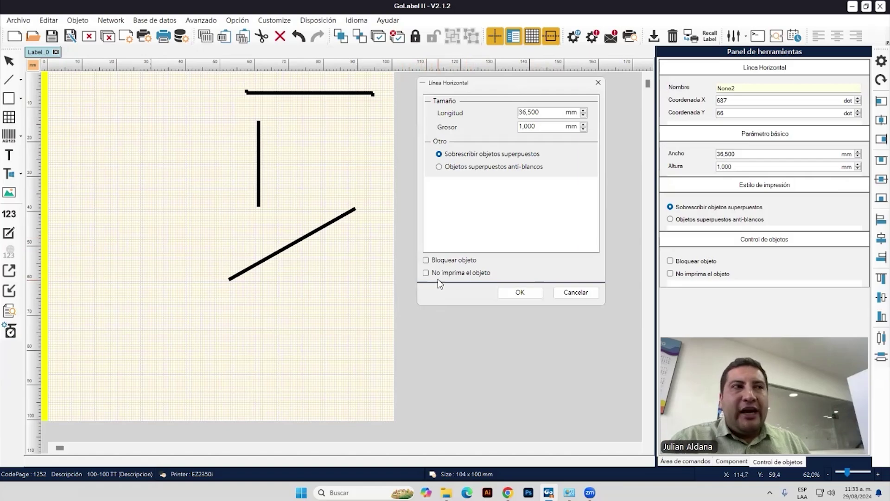
click(427, 273)
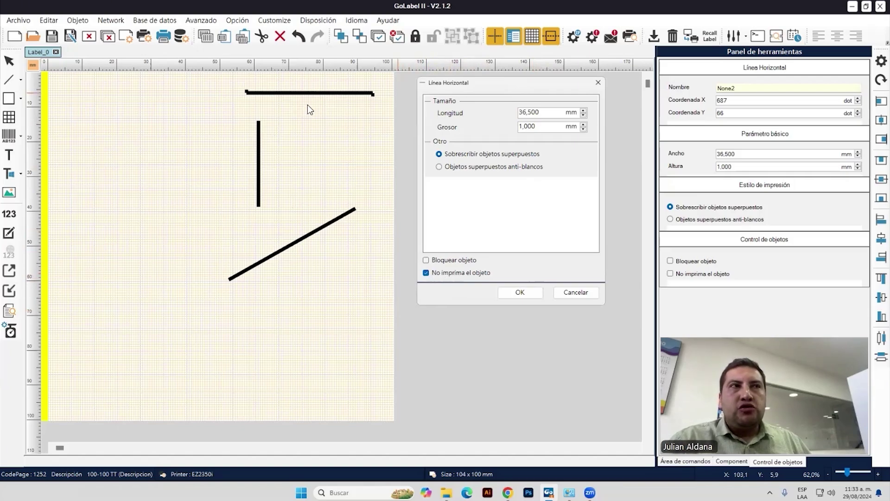
key(Escape)
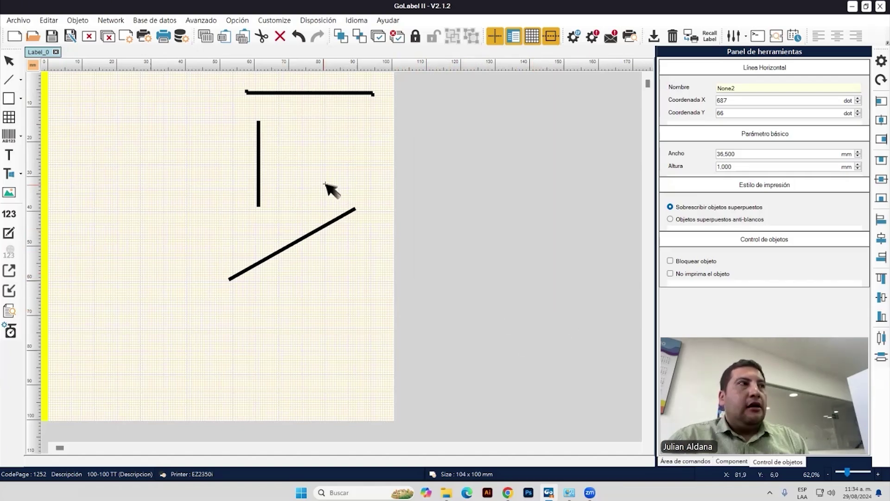
Delete all three lines from the label, undo the deletion and redo it
key(ctrl+a)
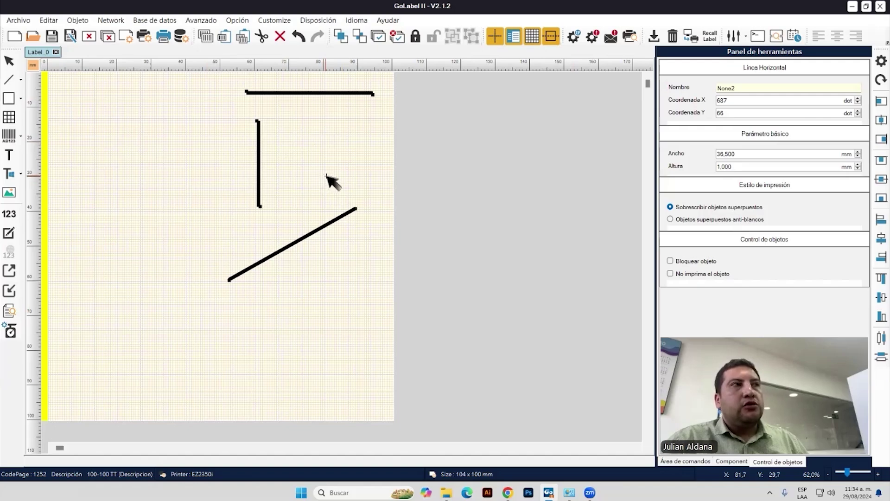
key(Delete)
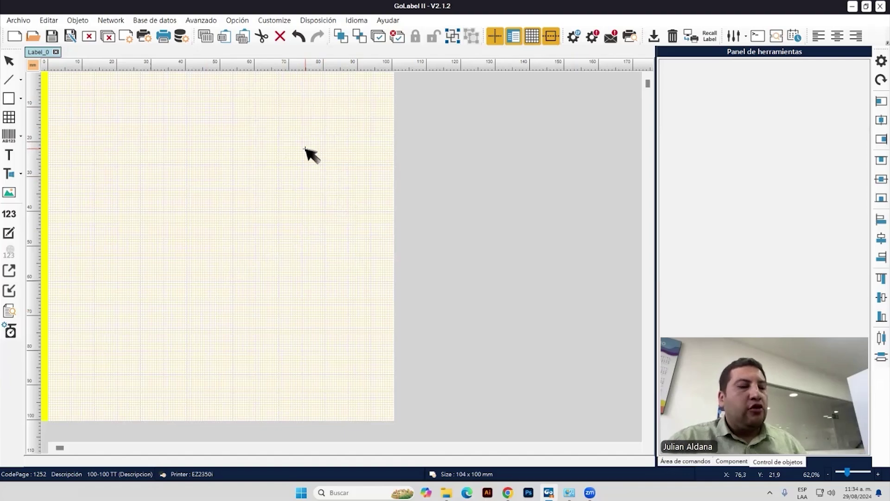
key(ctrl+z)
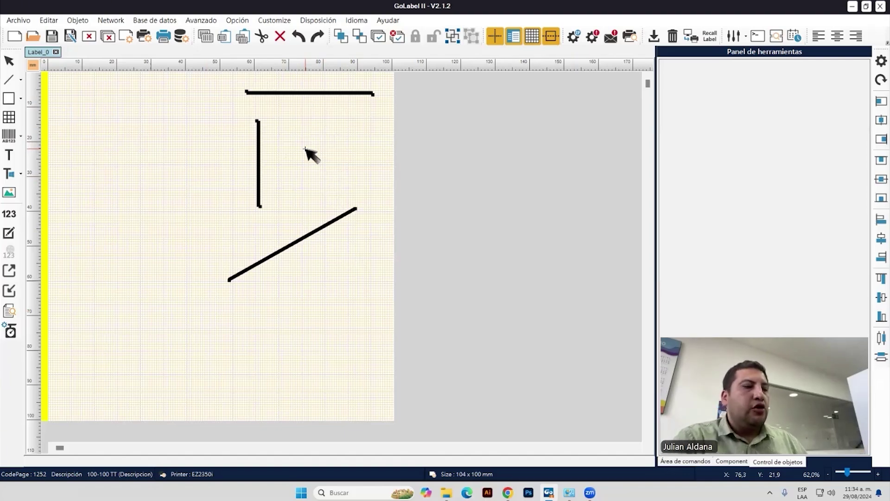
key(ctrl+y)
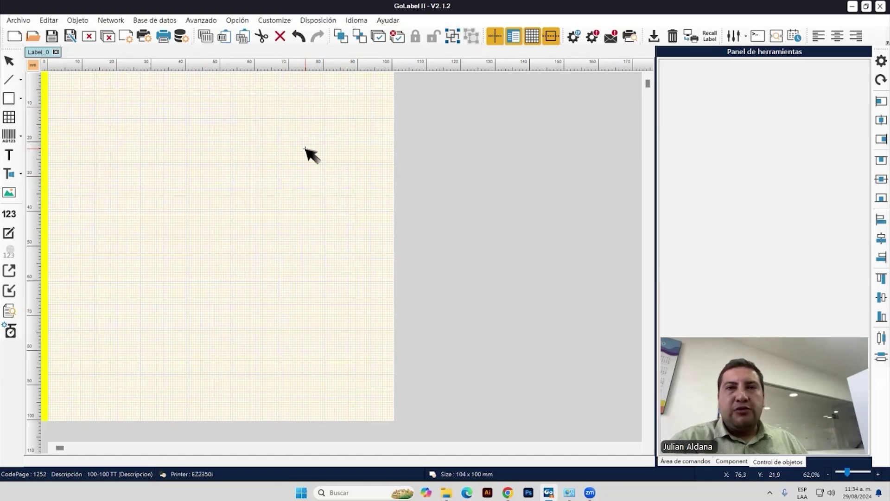
Draw an outlined rectangle near the label's upper right and a filled rectangle about 32 by 26 mm beside it
click(20, 98)
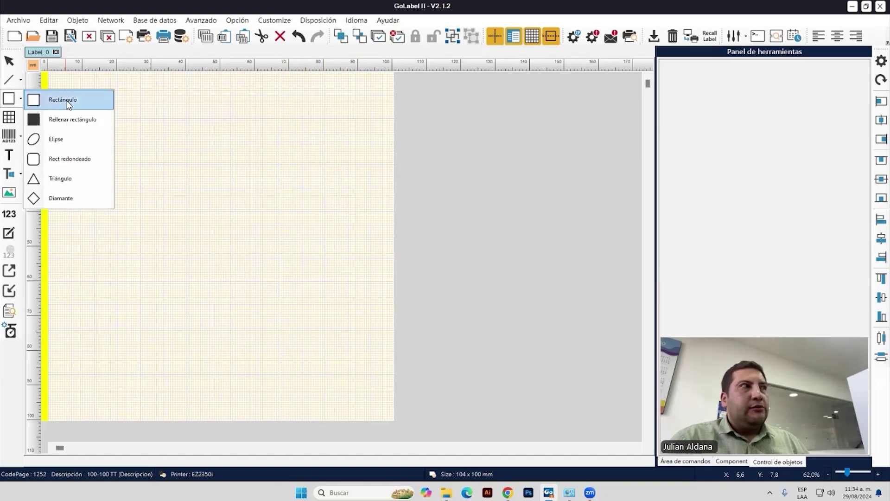
click(63, 100)
drag(295, 88, 358, 144)
click(20, 98)
click(92, 122)
drag(156, 88, 268, 182)
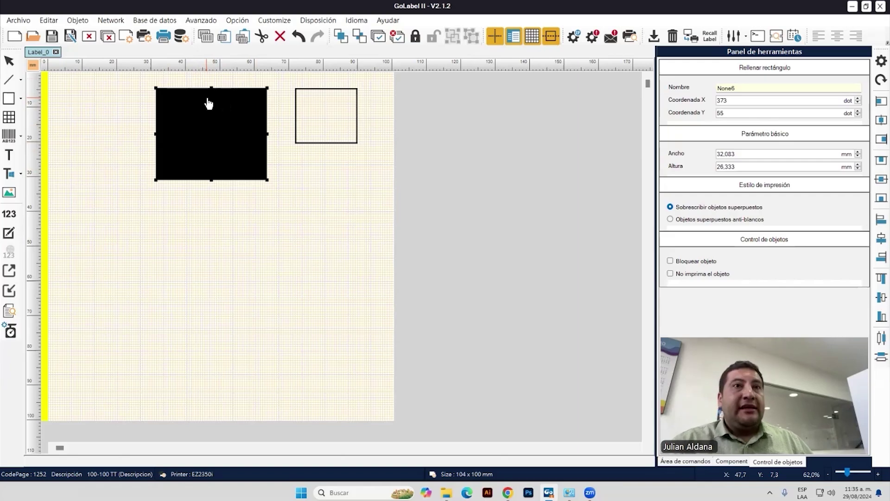
Look over the available shapes, and delete both rectangles from the label
click(21, 98)
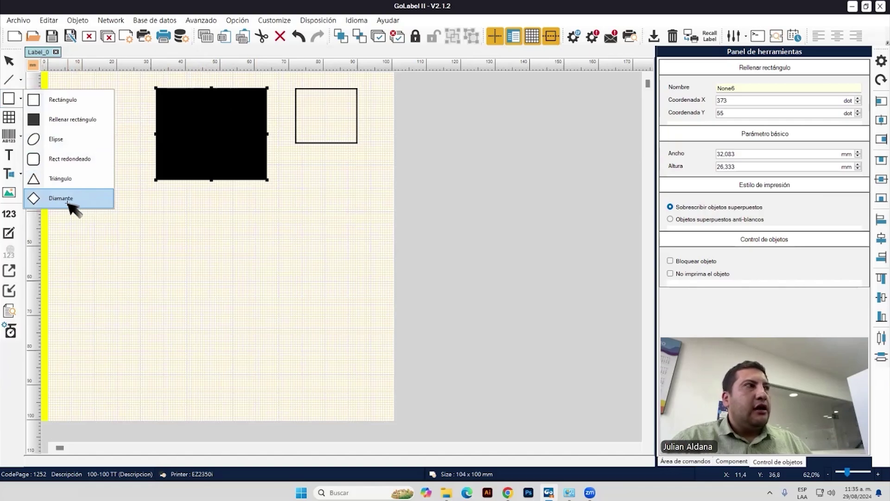
click(289, 237)
key(ctrl+a)
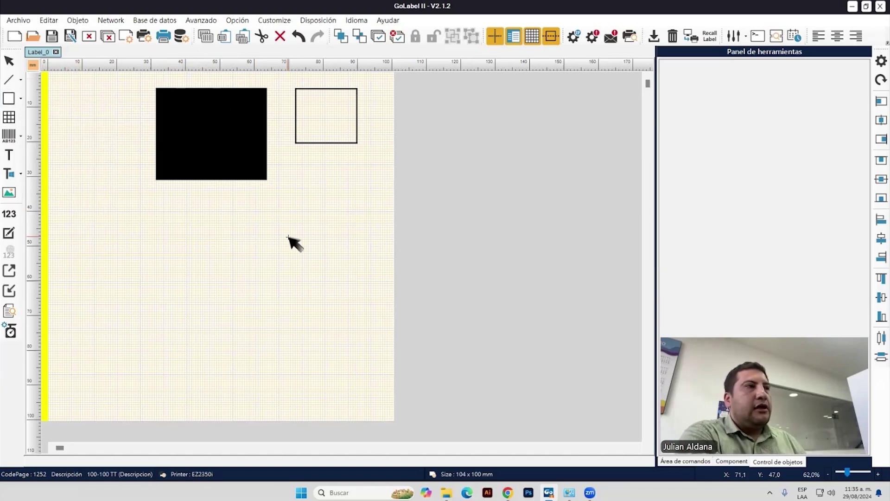
key(Delete)
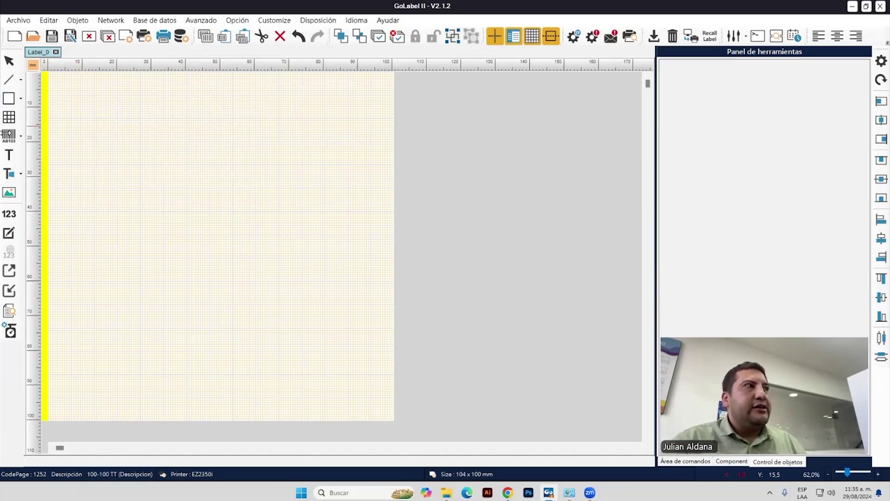
Draw a table of four columns and three rows on the label, about 37 mm wide and 12 mm high
click(9, 117)
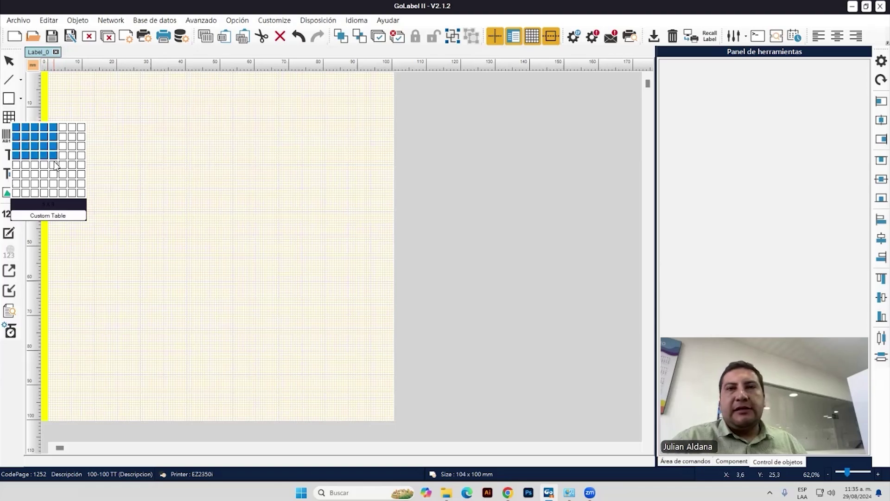
click(42, 146)
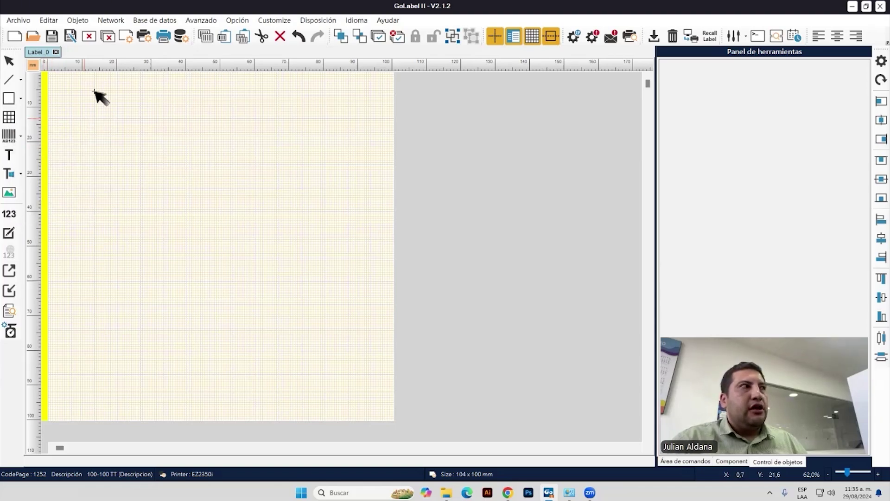
mouse_move(87, 110)
mouse_down()
mouse_move(217, 154)
mouse_move(304, 232)
mouse_move(221, 213)
mouse_move(228, 187)
mouse_up()
Set the table's width to 59.667 mm, its height to 50 mm and its border thickness to 0.333 mm
double_click(260, 179)
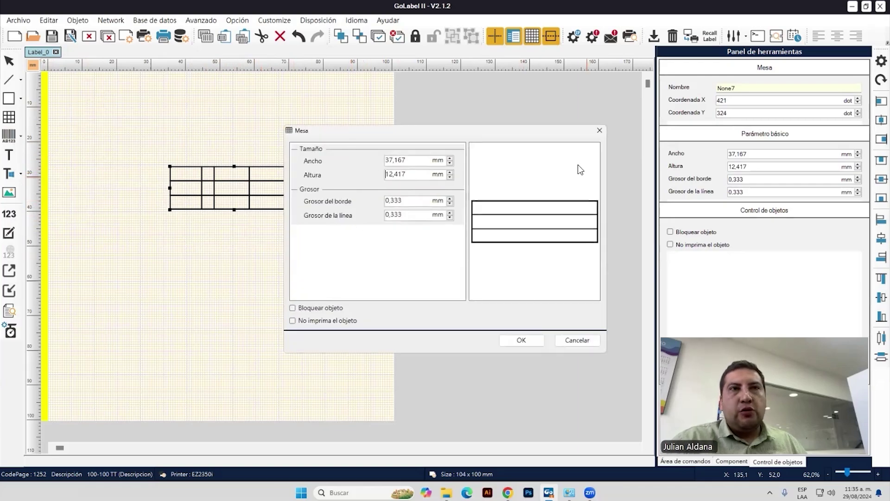
double_click(413, 160)
text(59,667)
key(Tab)
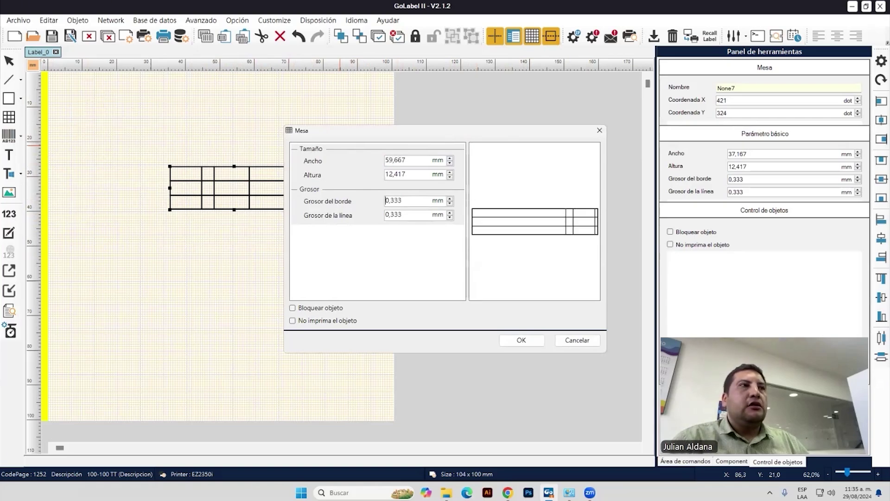
text(10)
key(shift+Tab)
text(50)
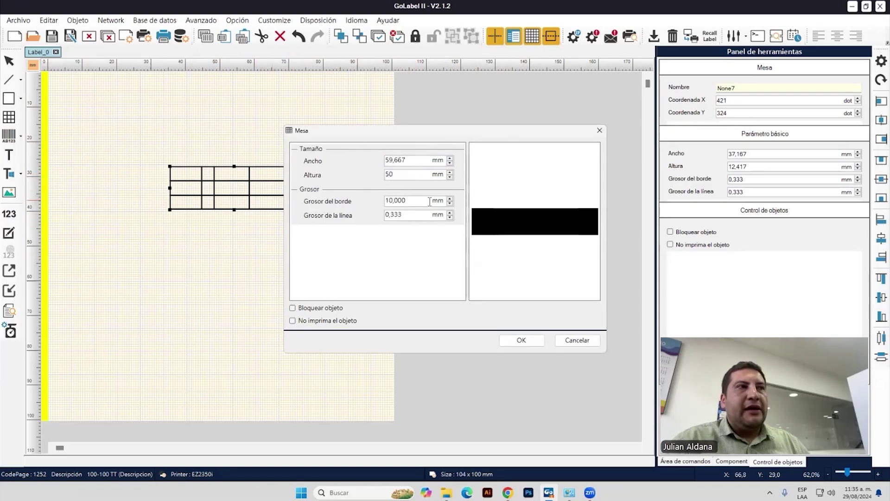
key(Tab)
text(,0)
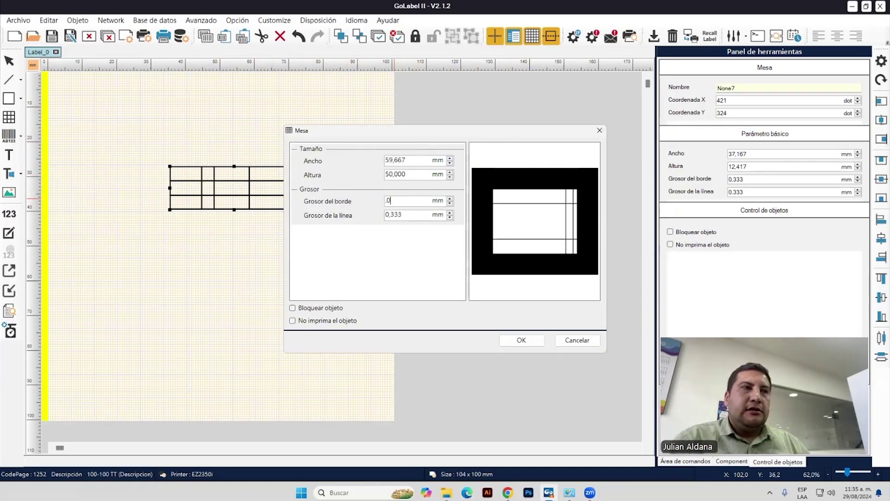
text(333)
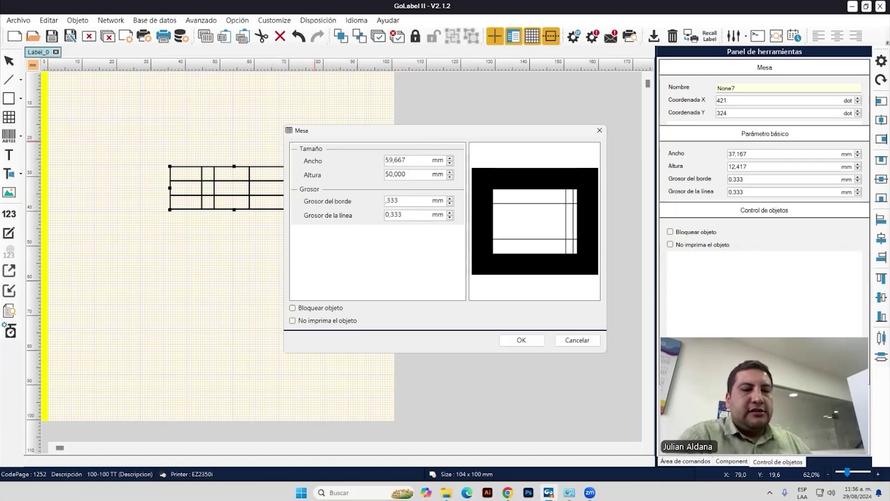
click(521, 340)
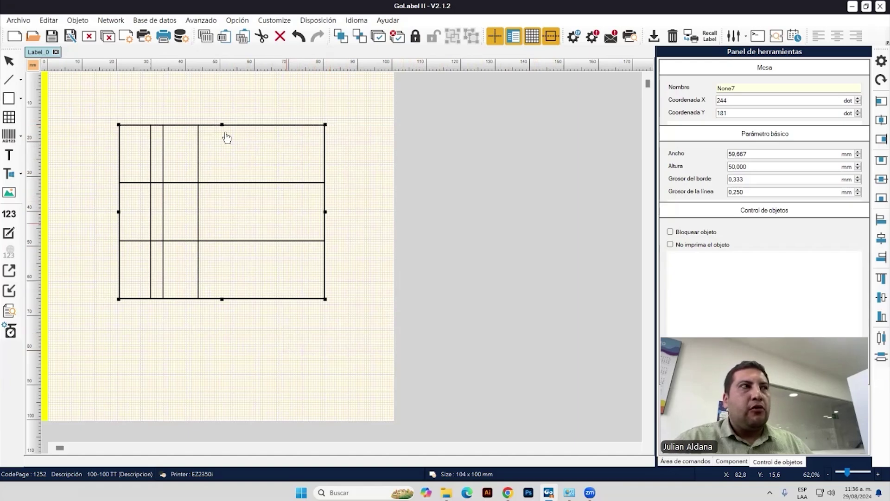
Turn the table's No imprima el objeto option on and off again, and delete the table
click(670, 246)
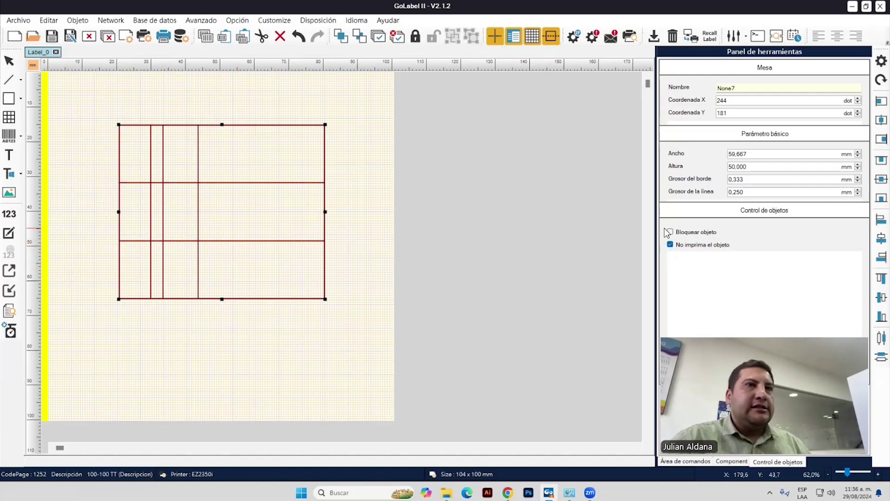
click(670, 244)
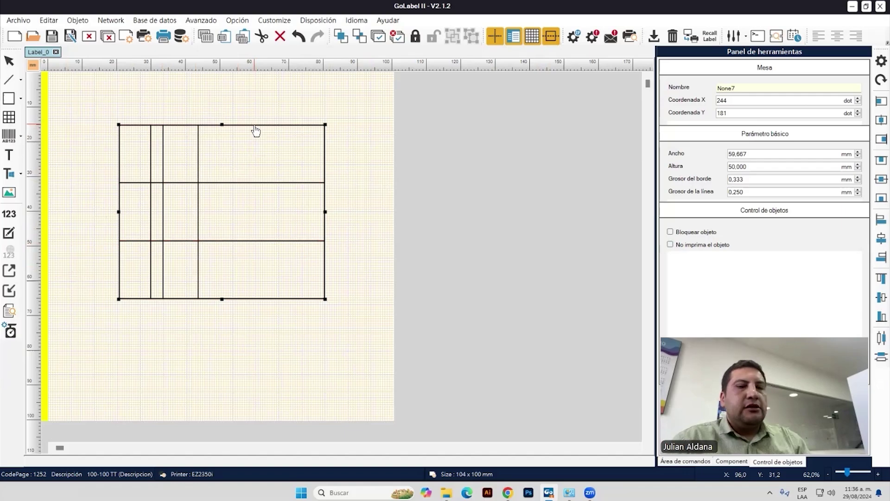
key(Delete)
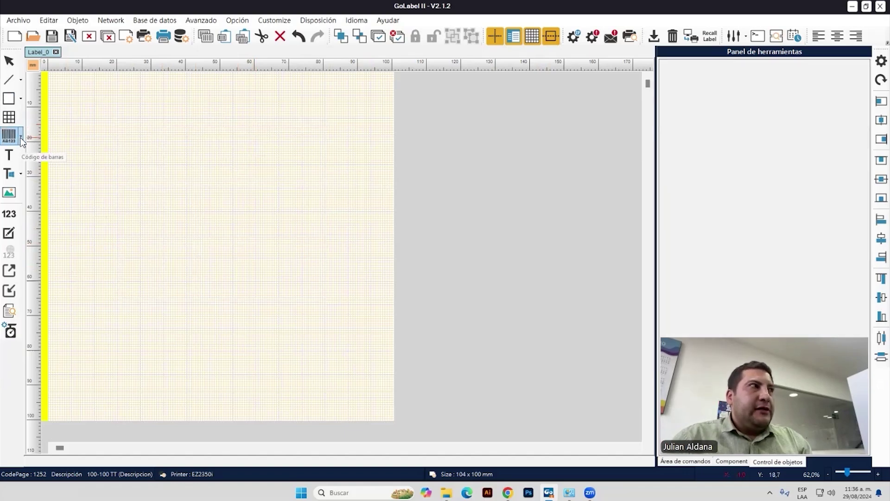
Place a QRcode barcode near the middle of the label and replace its data content with "texto modificando"
click(21, 138)
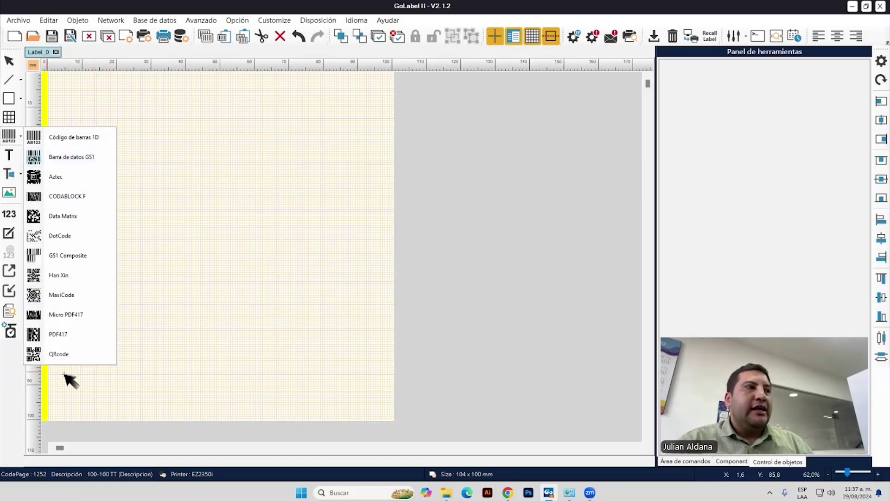
click(62, 354)
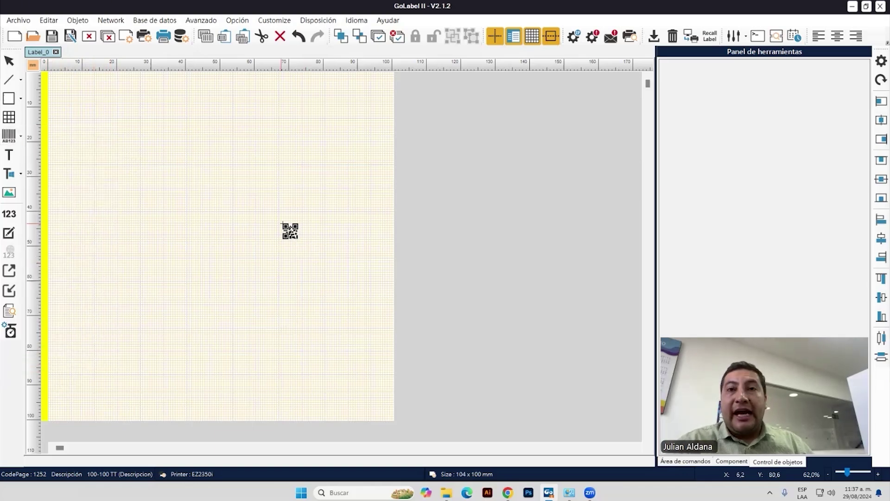
click(280, 219)
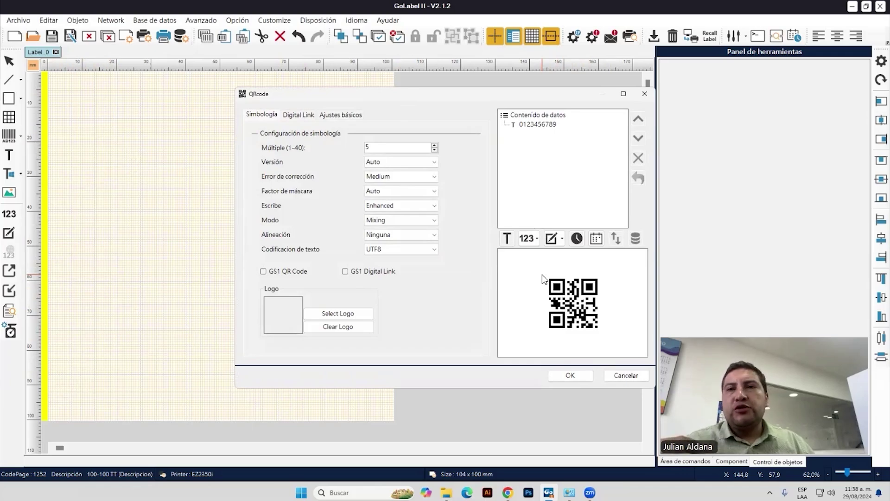
click(543, 128)
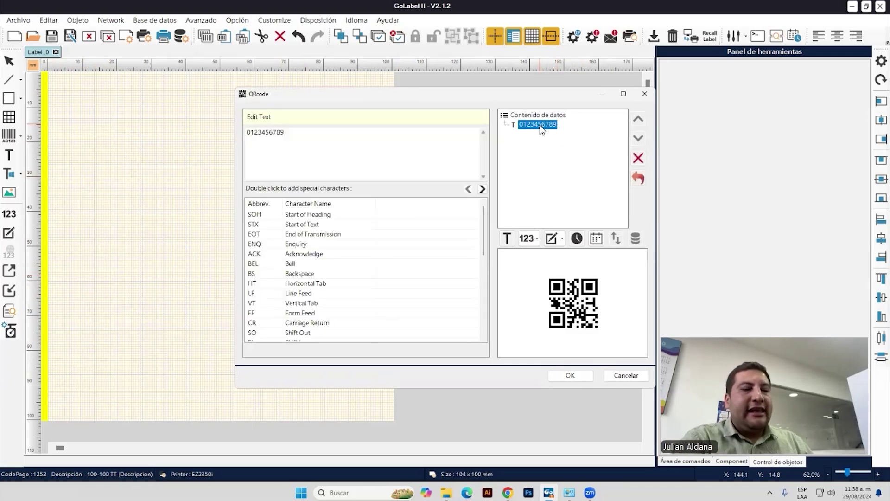
text(texto)
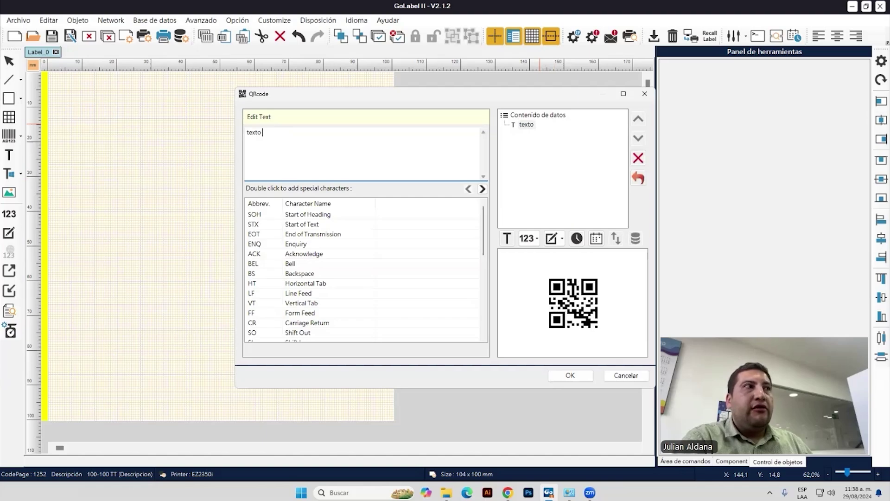
text( modificando)
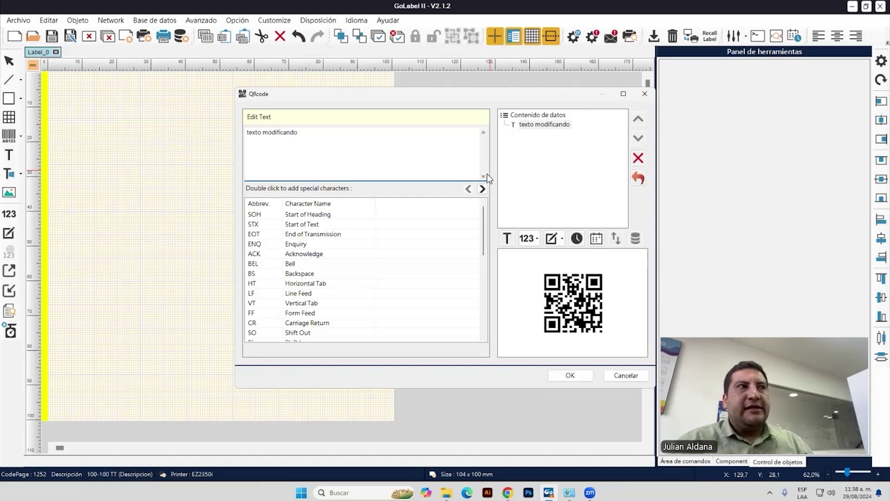
Lengthen the QR code's data content by copying "texto modificando" and repeating it 15 times
drag(309, 136, 231, 133)
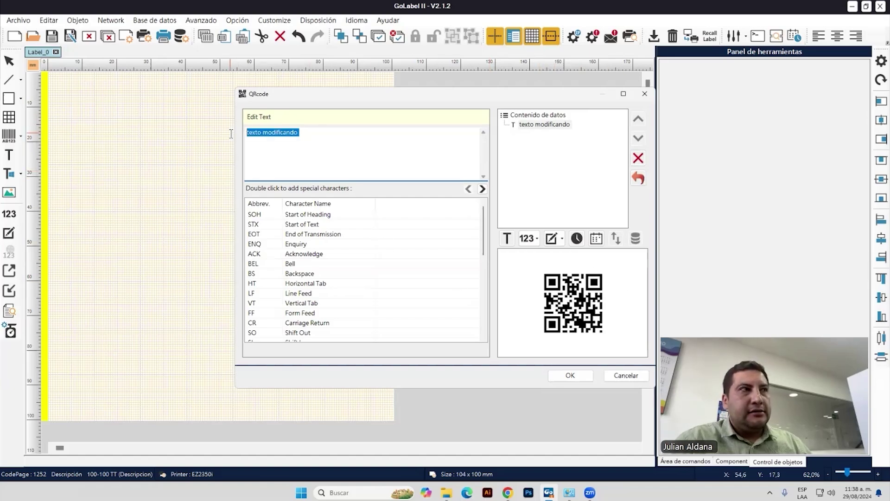
key(ctrl+c)
key(ctrl+v)
key(ctrl+v)
key(ctrl+v)
key(ctrl+v)
key(ctrl+v)
key(ctrl+v)
key(ctrl+v)
key(ctrl+v)
key(ctrl+v)
key(ctrl+v)
key(ctrl+v)
key(ctrl+v)
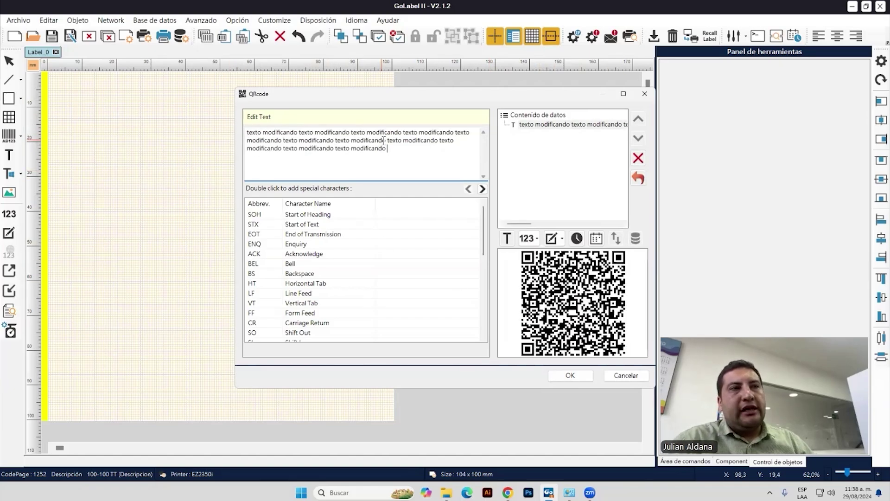
key(ctrl+v)
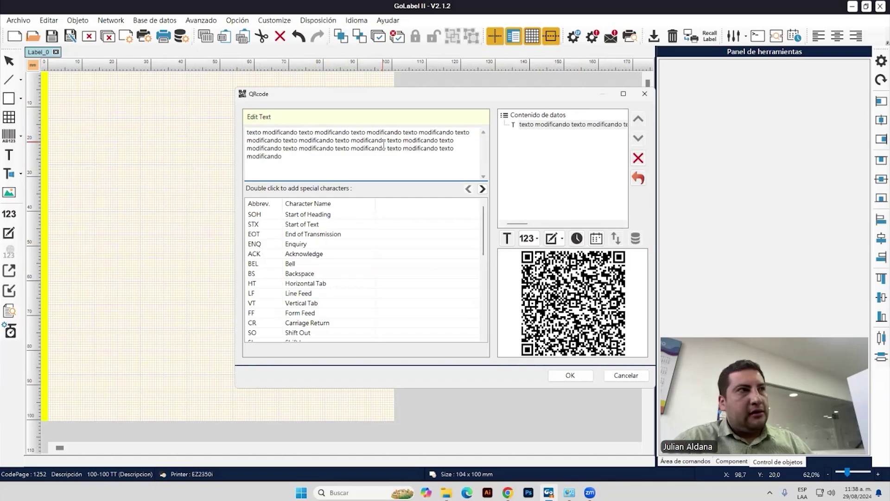
key(ctrl+v)
key(ctrl+v)
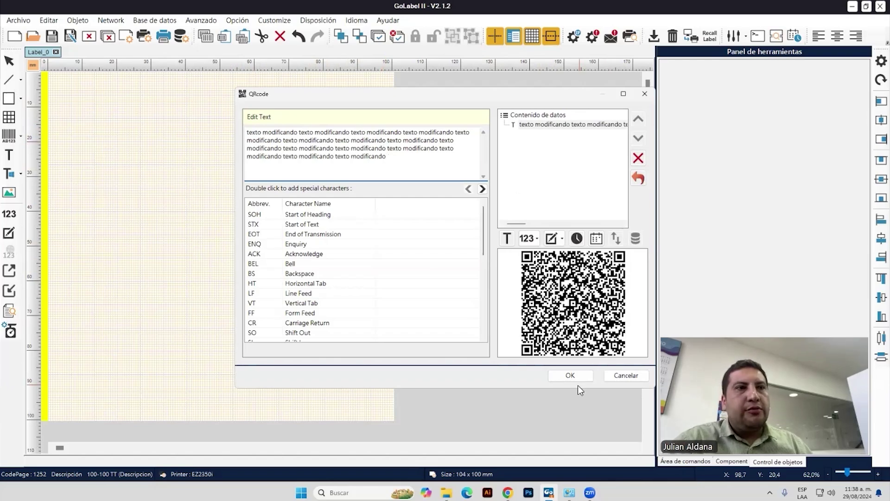
Confirm the QR code's content, shift the code up and left on the label, and delete it
click(570, 376)
drag(327, 251, 290, 187)
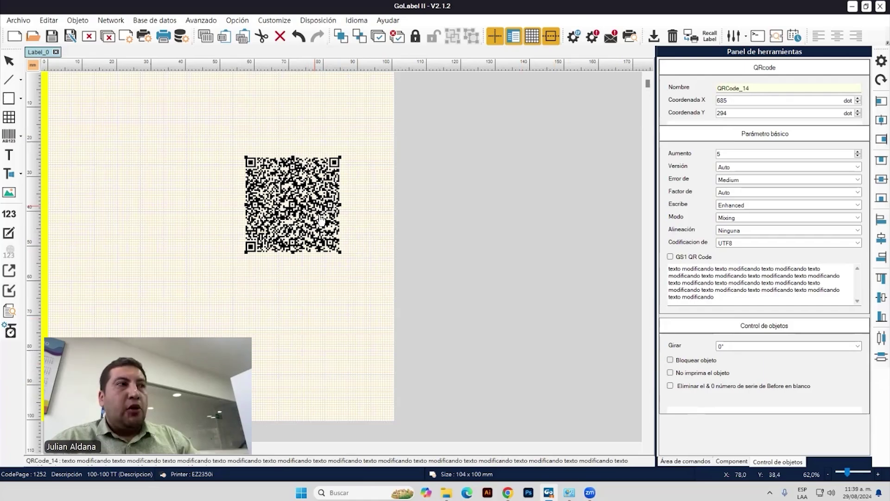
key(Delete)
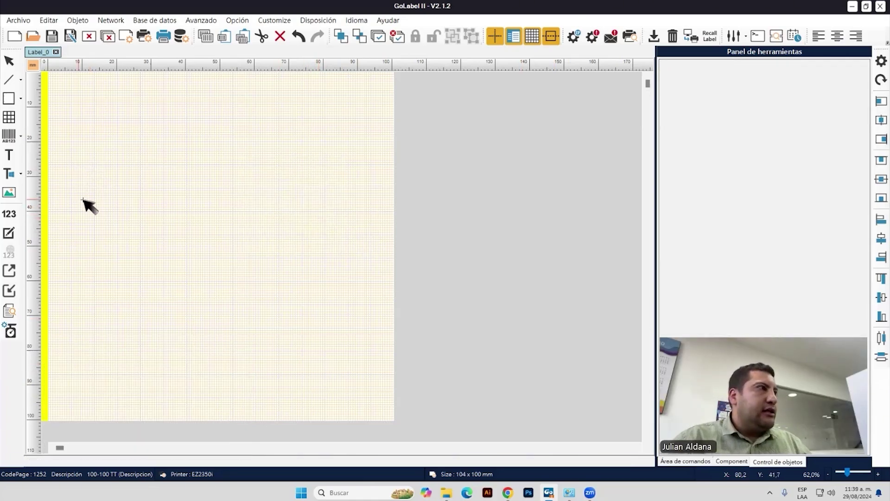
Start a Texto object in the upper part of the label and try the internal fonts A (4 Points), C (6 Points) and D (8 Points)
click(10, 173)
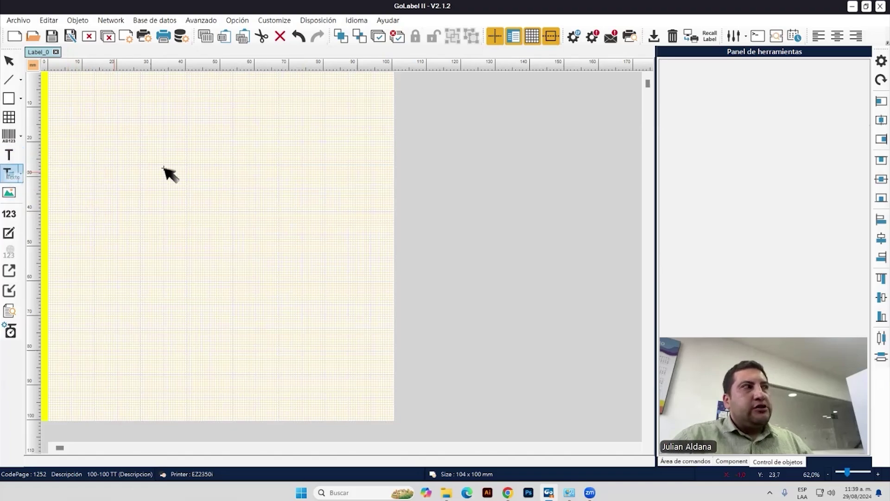
click(298, 130)
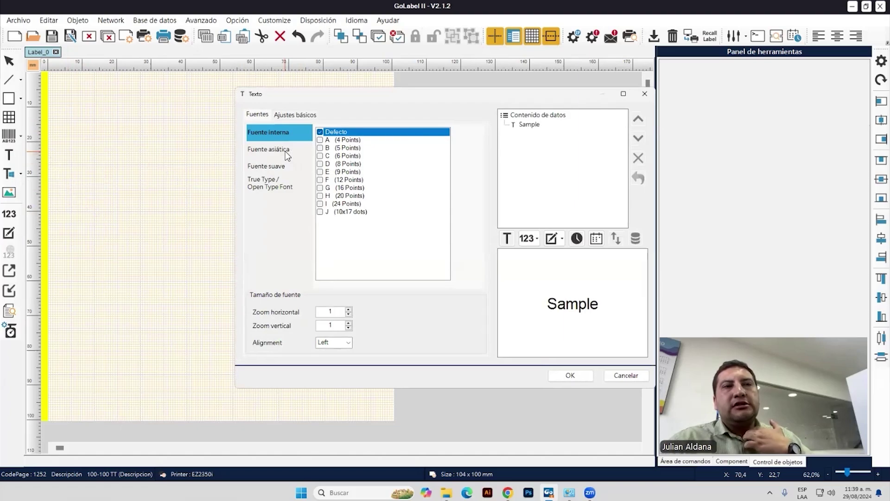
click(319, 140)
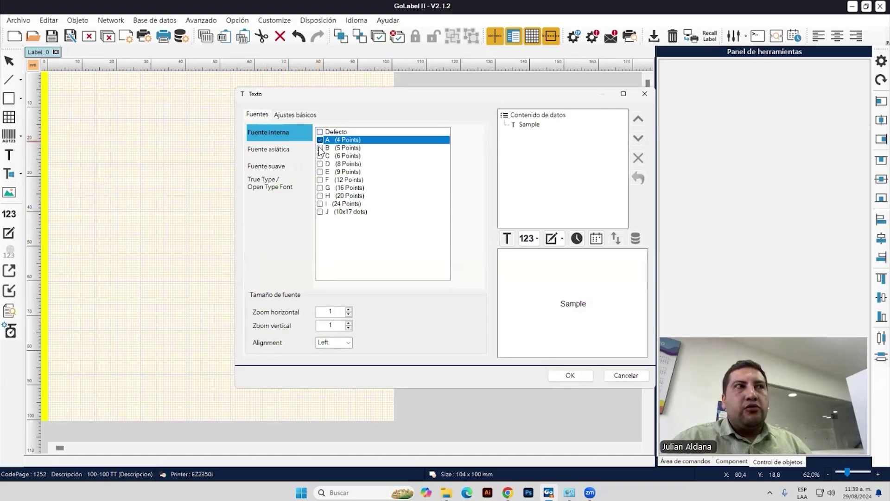
click(321, 156)
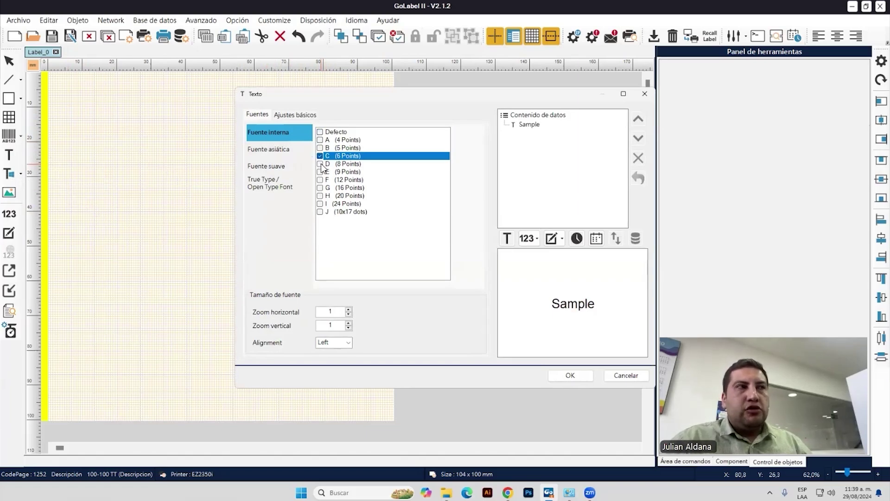
click(321, 164)
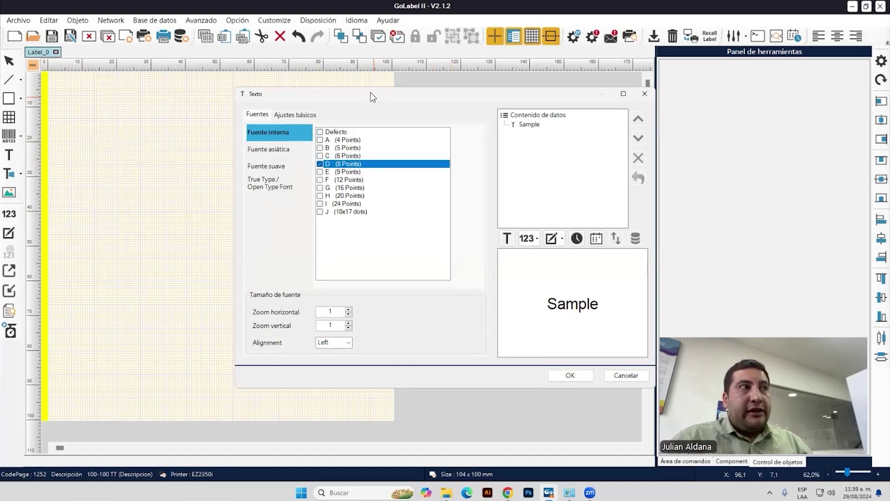
drag(371, 96, 357, 82)
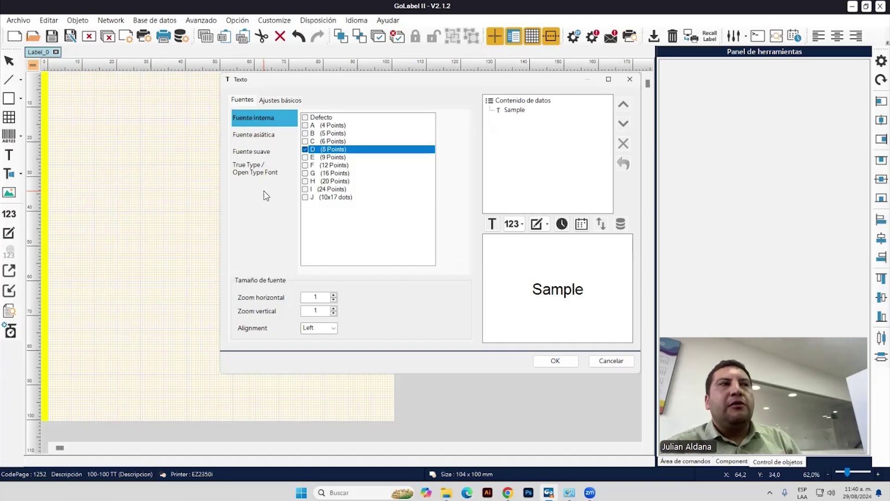
Look through the Asian and soft font categories and choose the Asian font AZ1 for the text
click(267, 135)
click(262, 150)
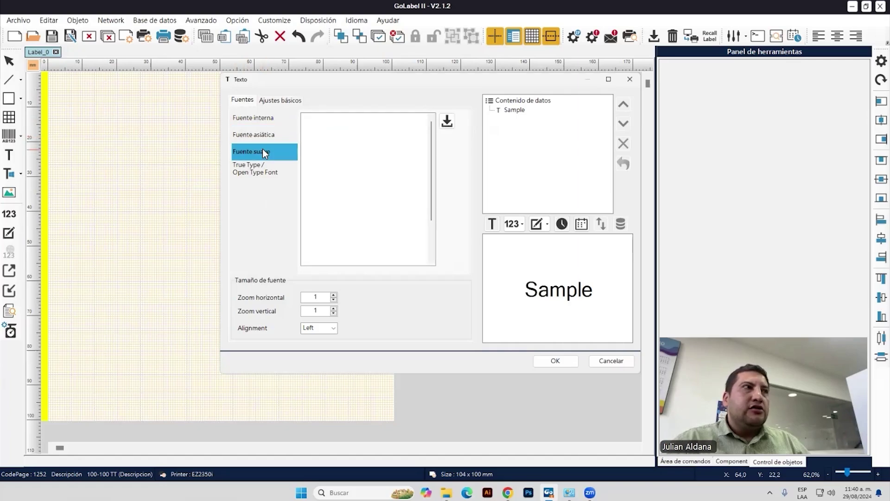
click(260, 136)
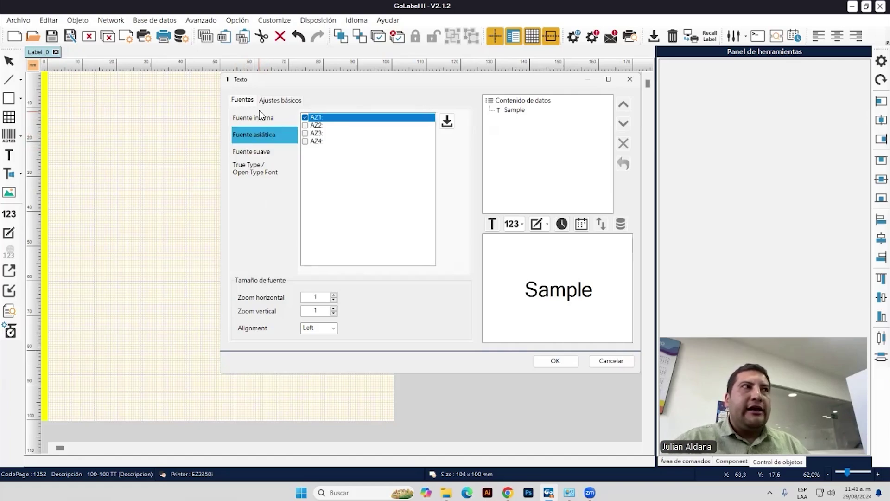
Place the Sample text rotated 90° and move it near the label's upper-right corner, at about X 1171, Y 52 dots
click(281, 101)
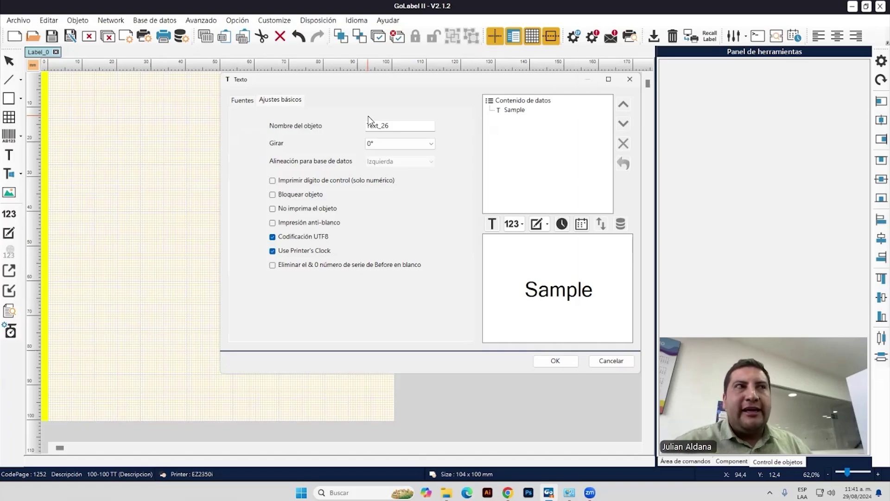
click(370, 144)
click(378, 162)
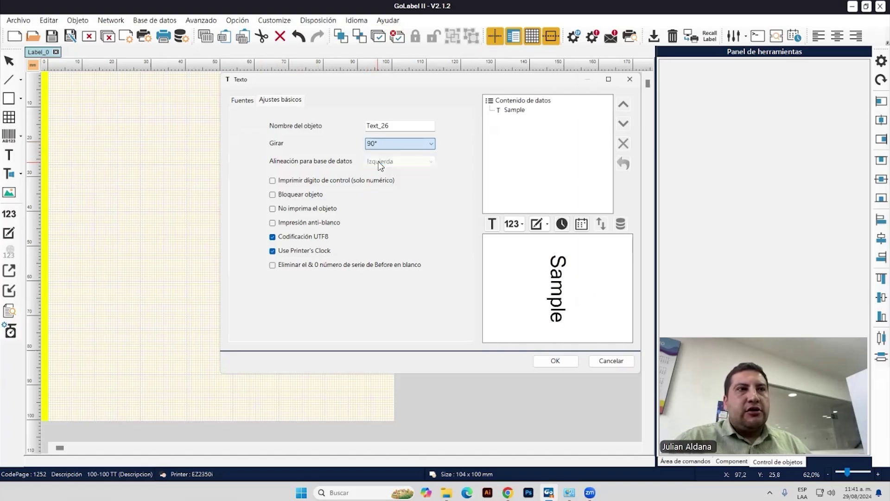
click(552, 360)
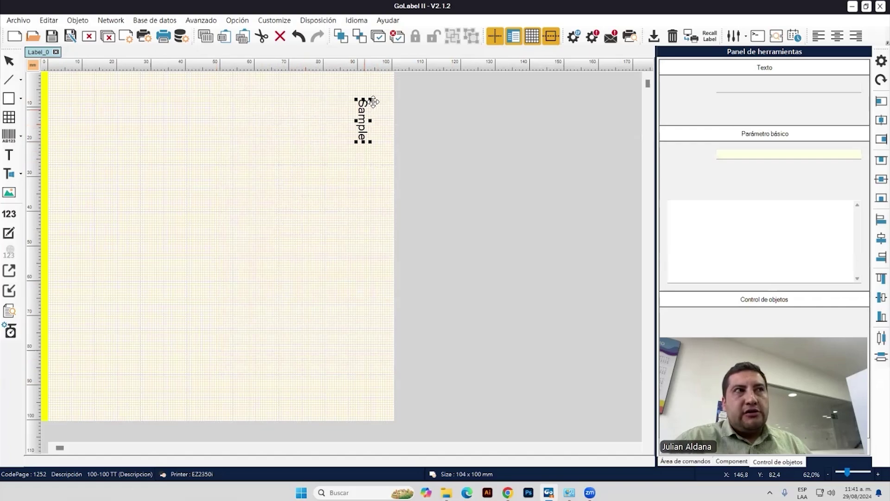
mouse_move(374, 101)
mouse_down()
mouse_move(385, 89)
mouse_move(379, 101)
mouse_up()
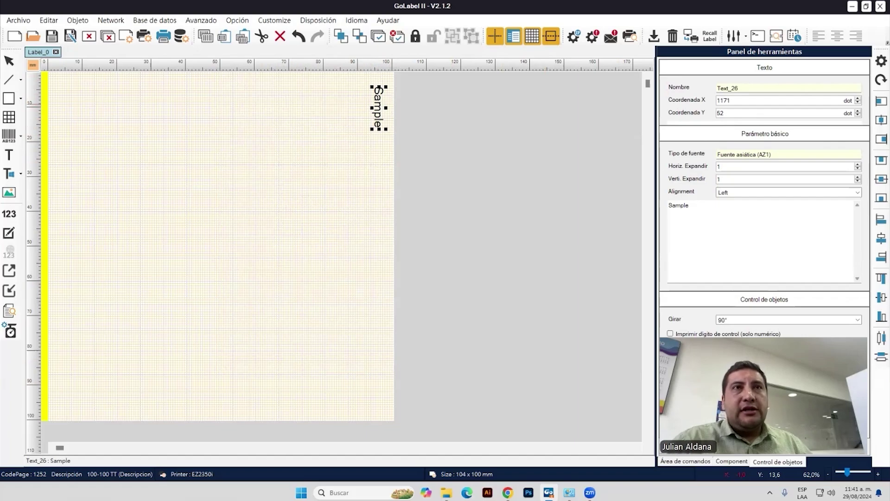
Set the Sample text's X coordinate to 10 dots
double_click(724, 101)
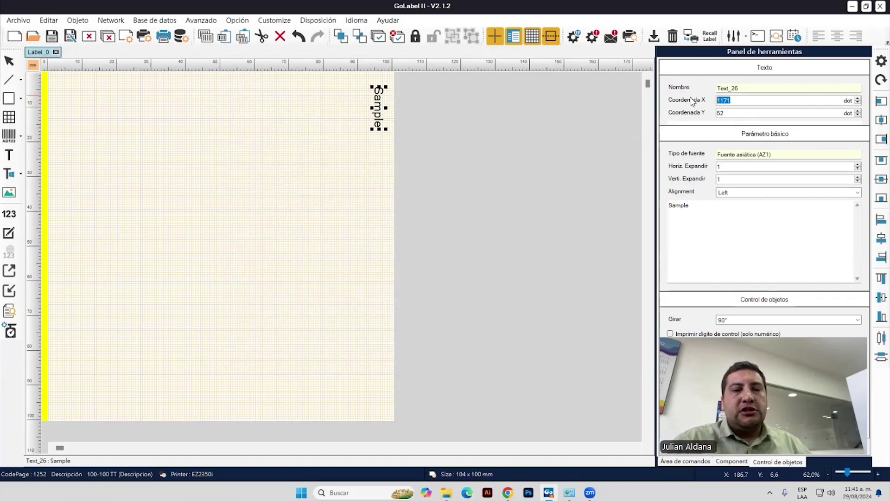
text(10)
key(Return)
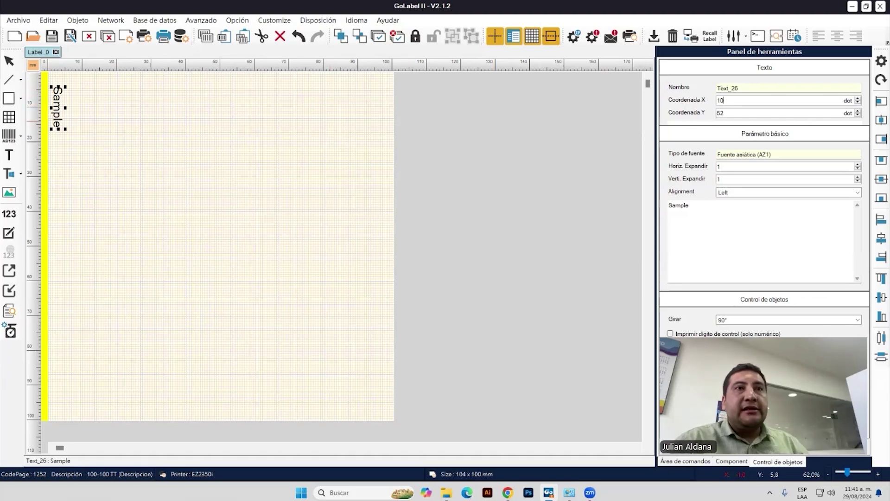
Set the Sample text's rotation to 0° and move it to the label's upper-right corner, at about X 1015, Y 13 dots
click(789, 319)
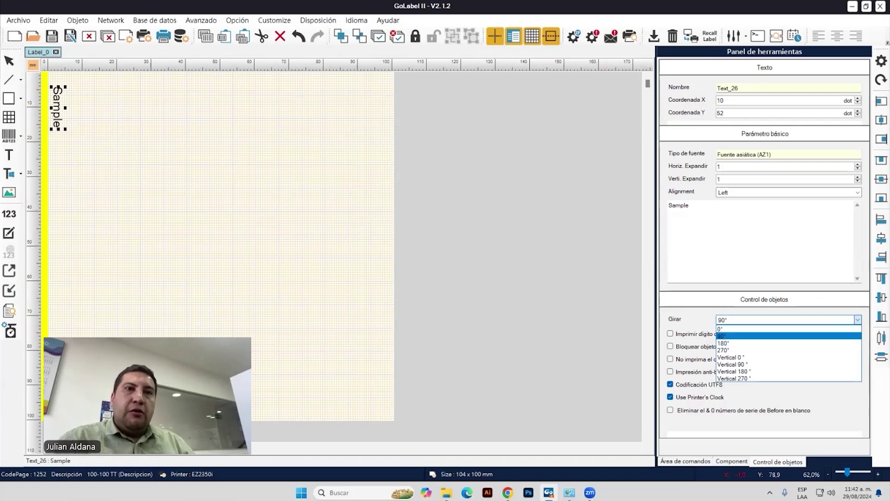
click(742, 328)
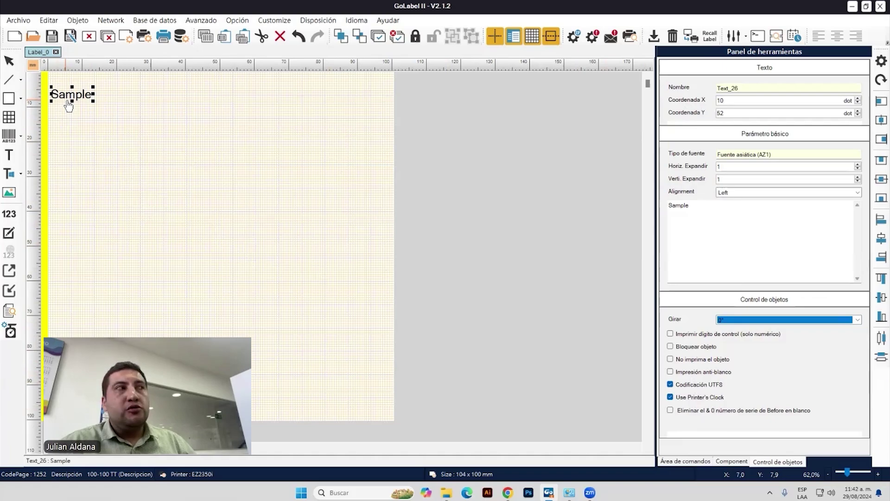
drag(78, 101, 365, 85)
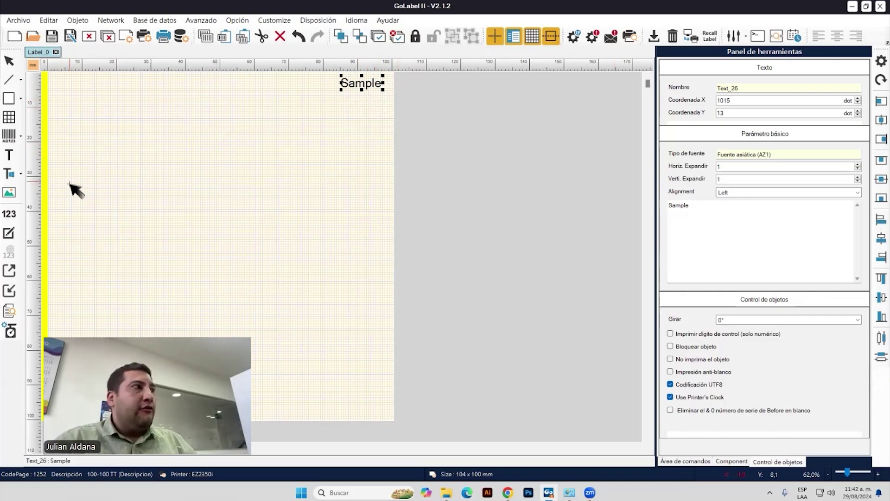
Insert a text circle (Círculo de texto) near the middle of the label with the content "Hola"
click(10, 176)
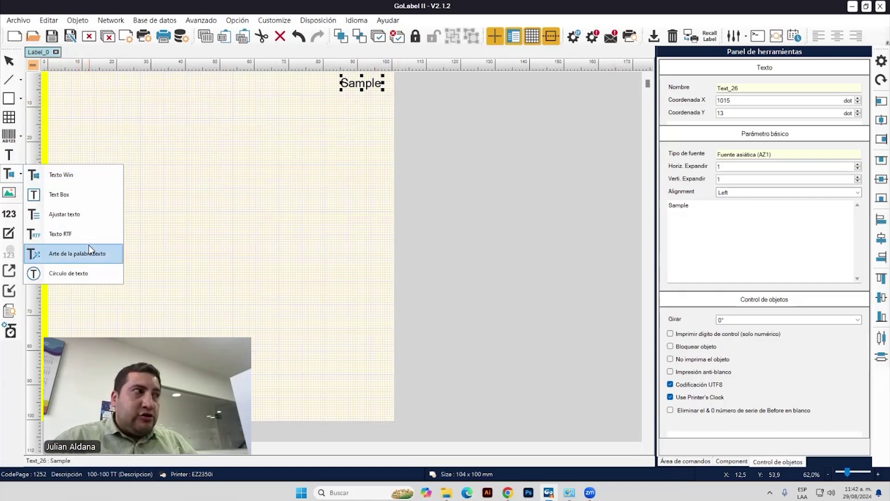
click(76, 273)
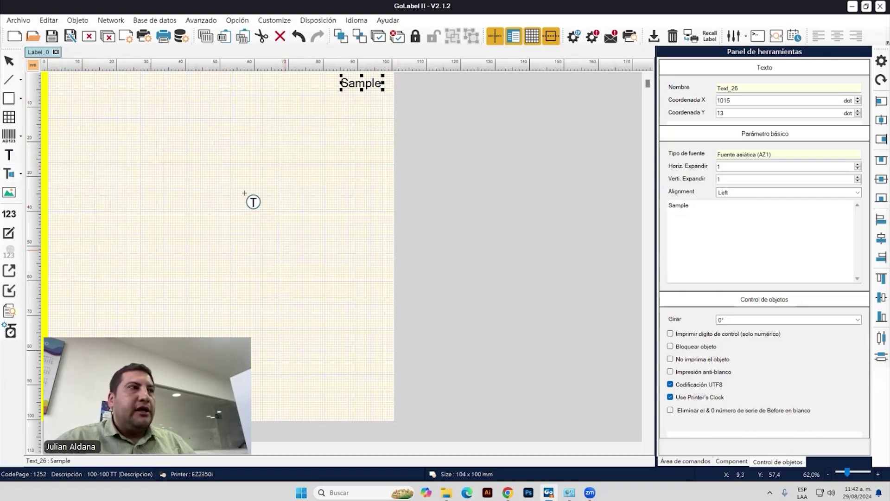
click(249, 199)
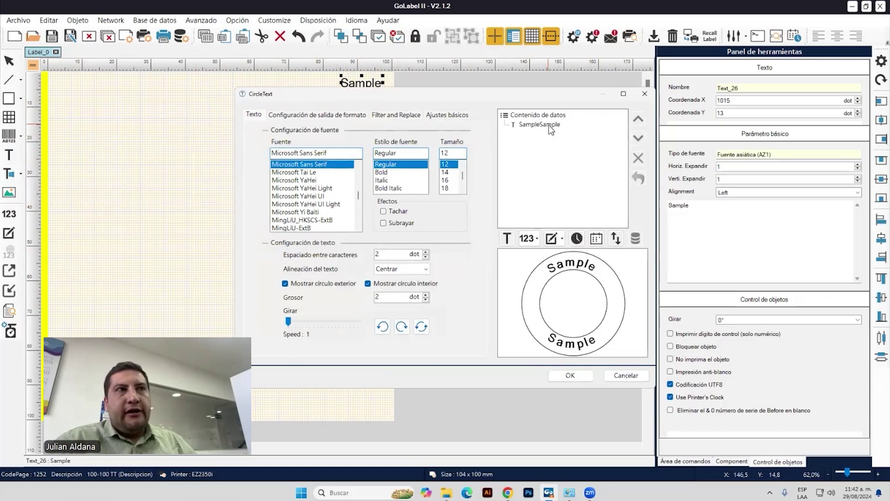
click(551, 144)
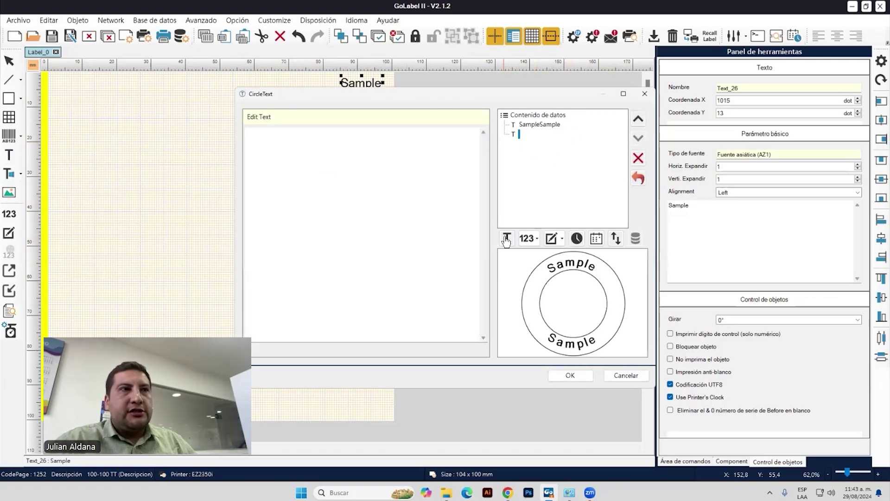
text(Hola)
key(Return)
Reposition the "Hola" text circle along the upper edge of the label and remove it
drag(260, 186, 205, 110)
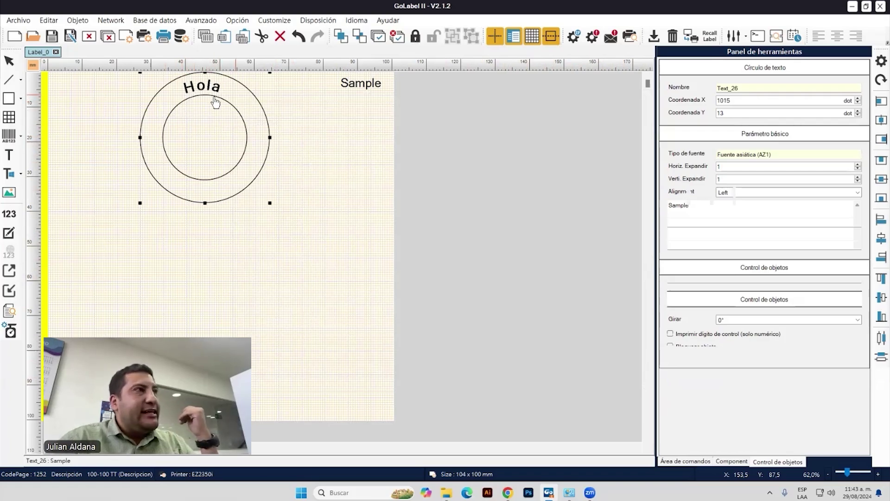
click(202, 93)
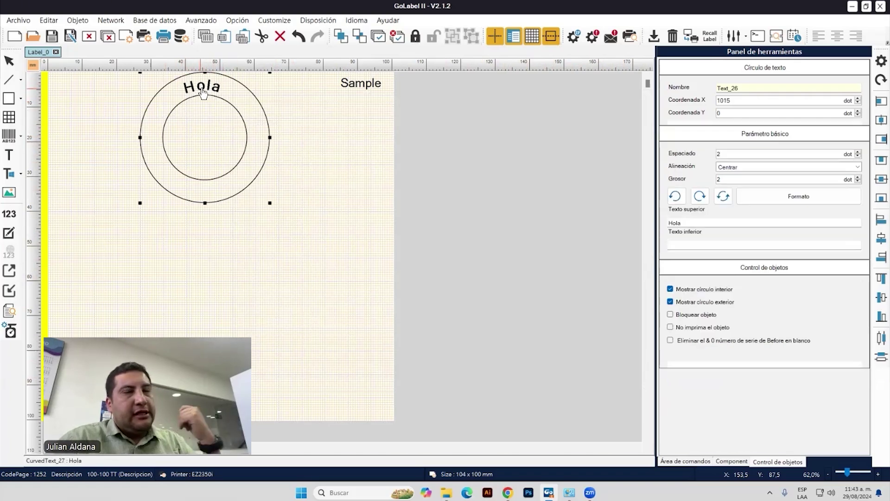
drag(226, 105, 263, 114)
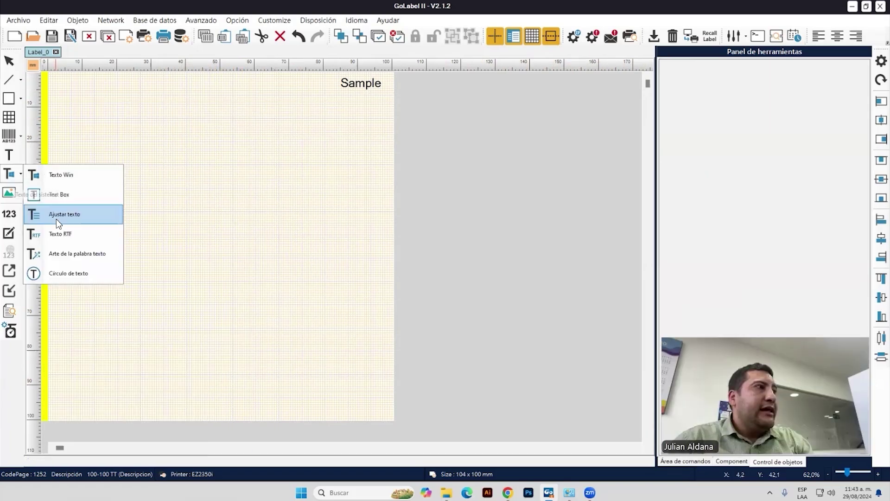
Try different alignments for a new Text Box, view its font and paragraph settings, and discard it
click(65, 195)
click(252, 174)
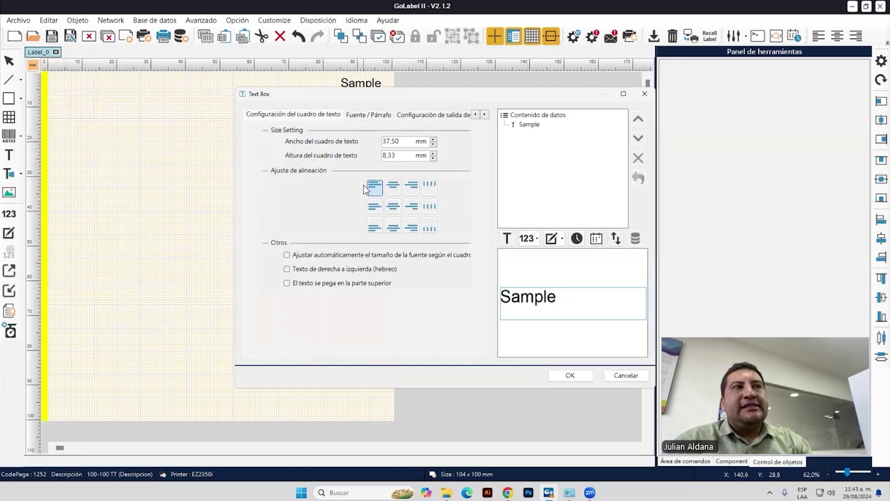
click(394, 185)
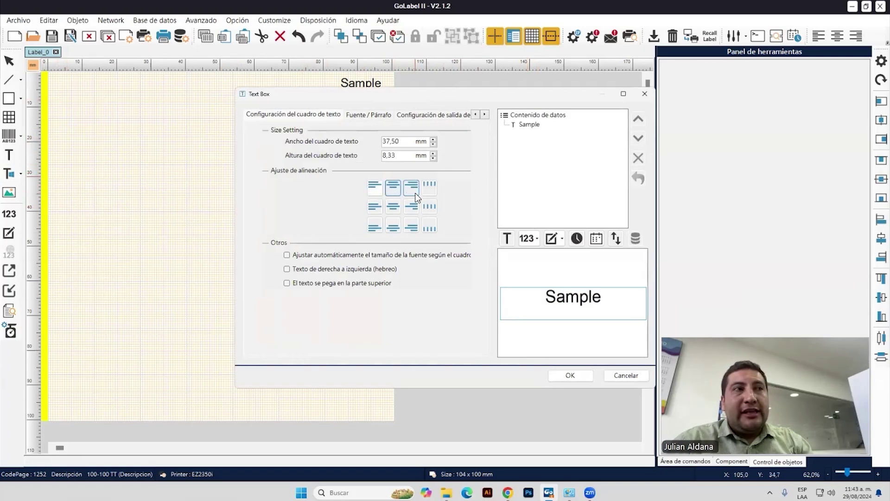
click(413, 190)
click(433, 189)
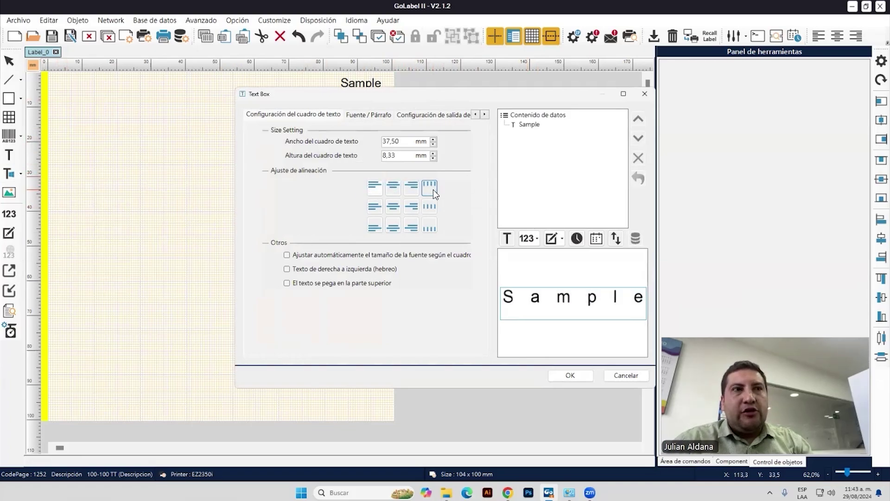
click(412, 209)
click(395, 210)
click(374, 186)
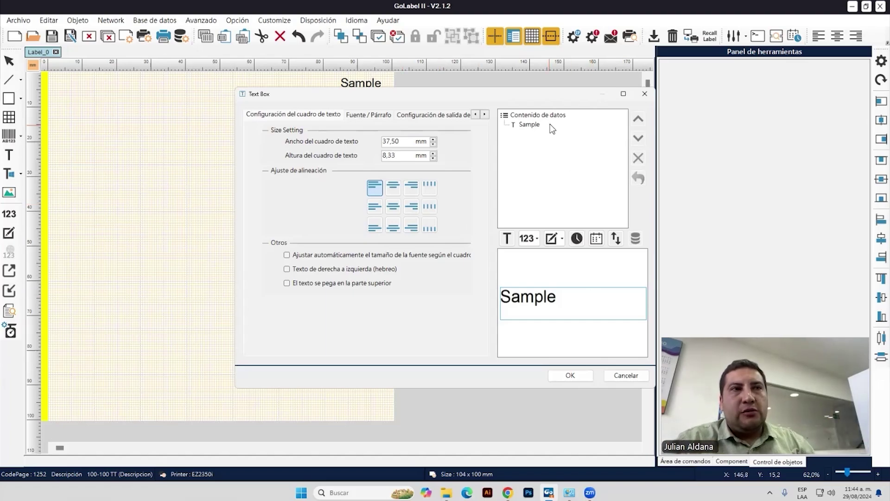
click(373, 116)
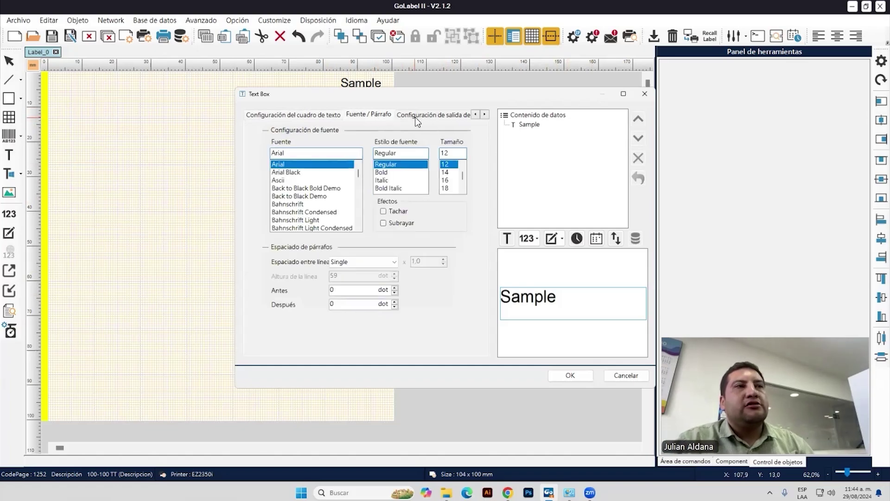
click(644, 94)
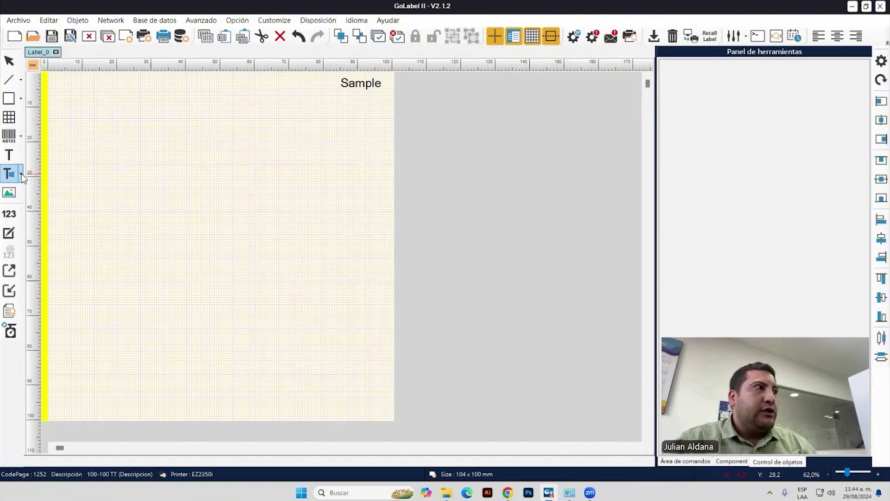
Start a Texto Win object, browse its fonts, try the Bold, Italic and Bold Italic styles, and discard it
click(22, 179)
click(63, 172)
click(255, 186)
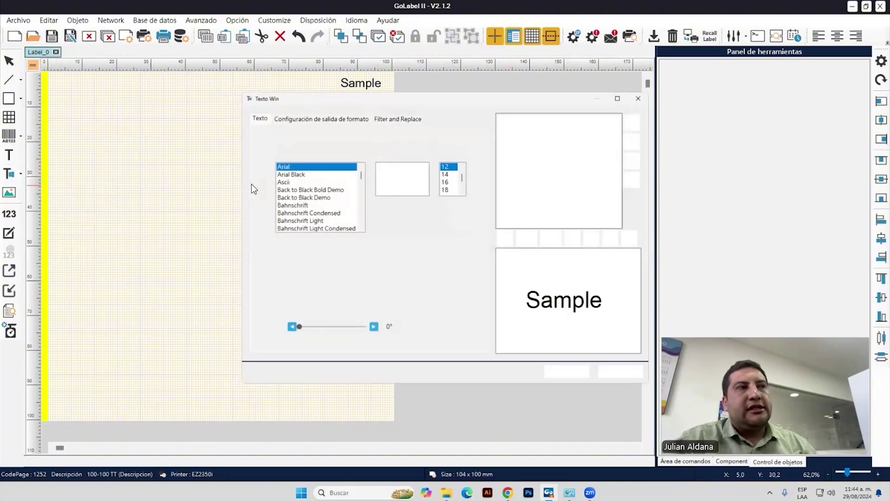
scroll(323, 214, down, 4)
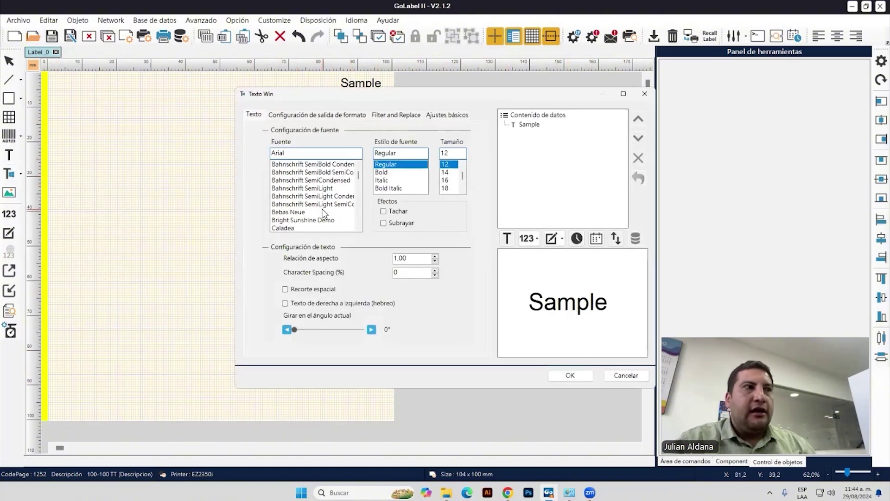
scroll(324, 214, down, 3)
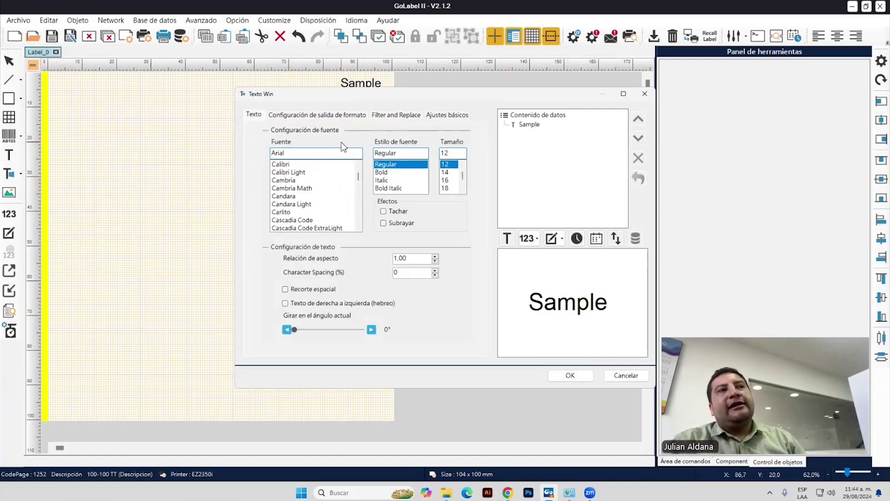
click(385, 172)
click(385, 180)
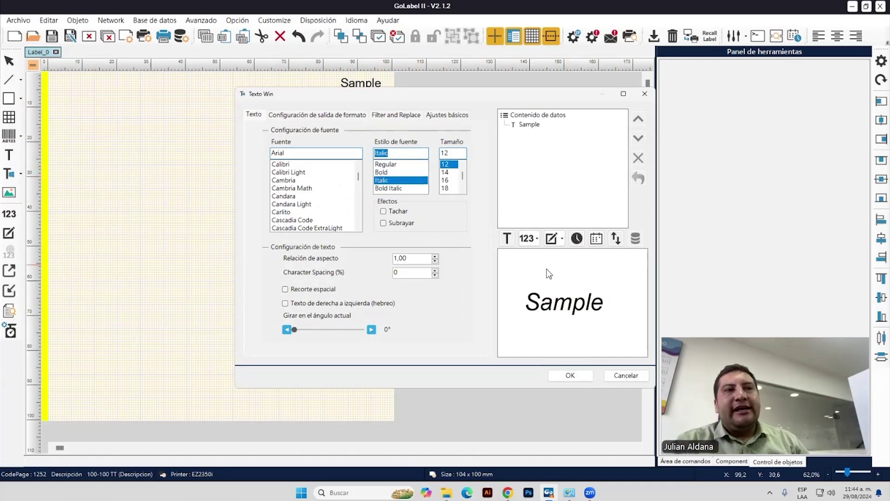
click(387, 187)
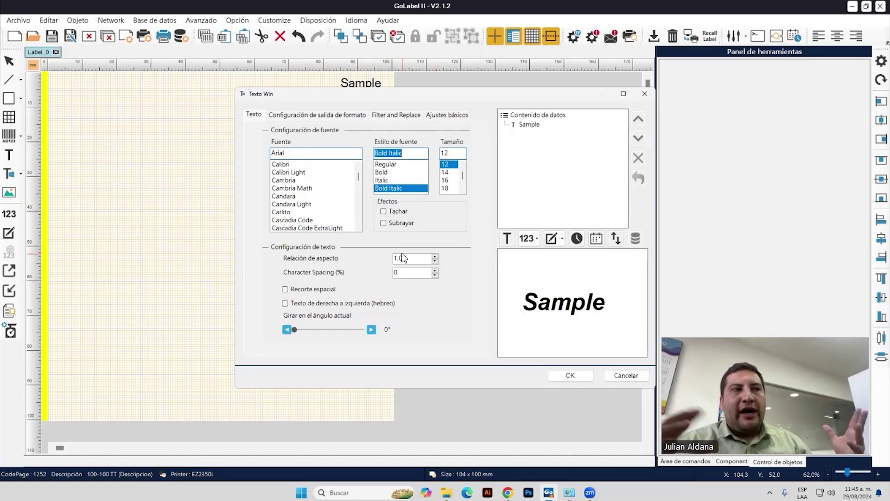
mouse_move(291, 328)
mouse_down()
mouse_move(333, 324)
mouse_move(289, 327)
mouse_up()
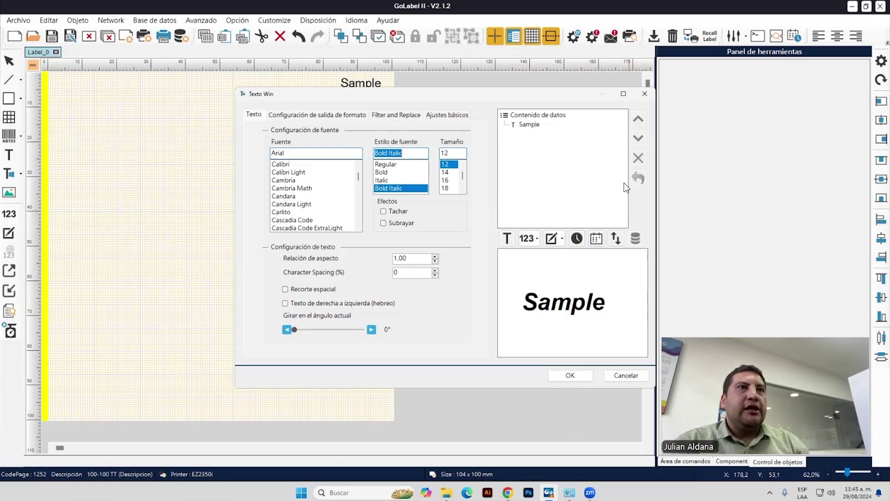
click(626, 375)
Open the serial number settings, set the Digital Length to 6 and check the Inc/Dec options
click(8, 216)
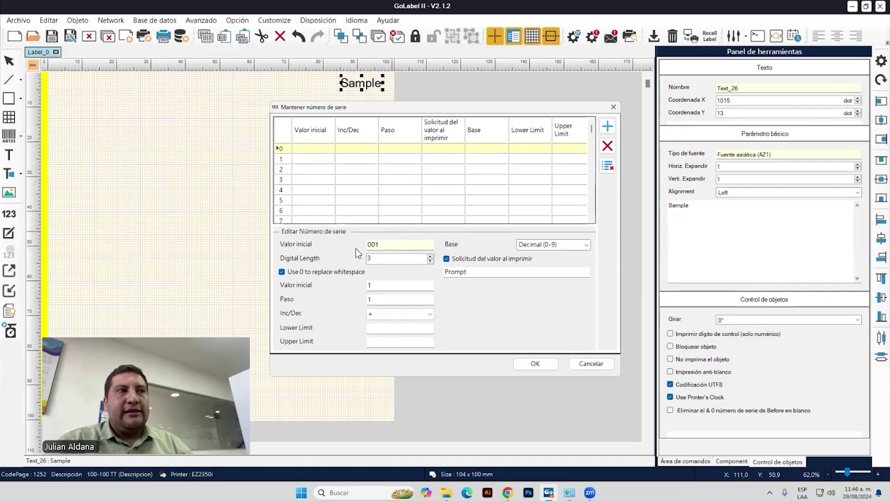
click(430, 256)
click(431, 256)
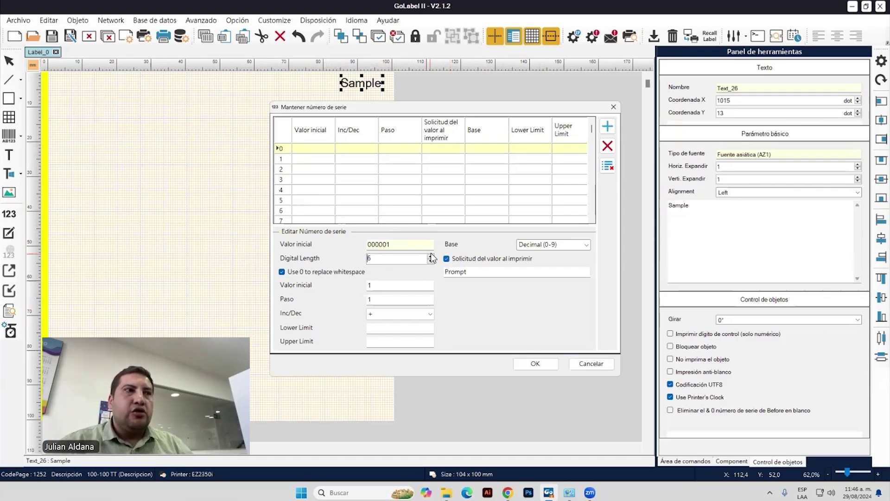
click(400, 315)
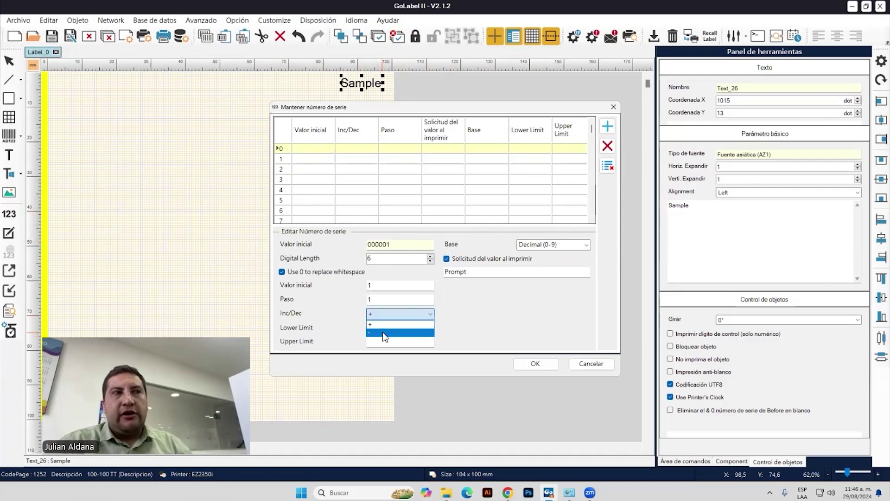
click(385, 315)
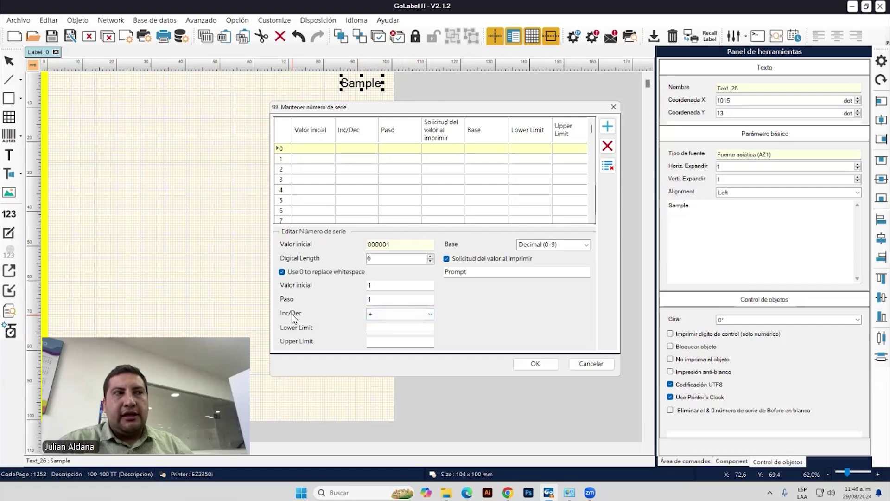
click(377, 313)
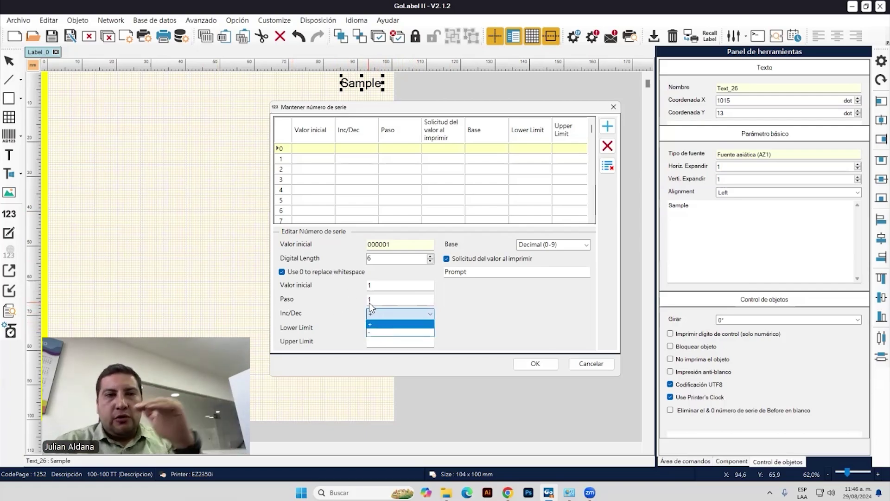
click(419, 284)
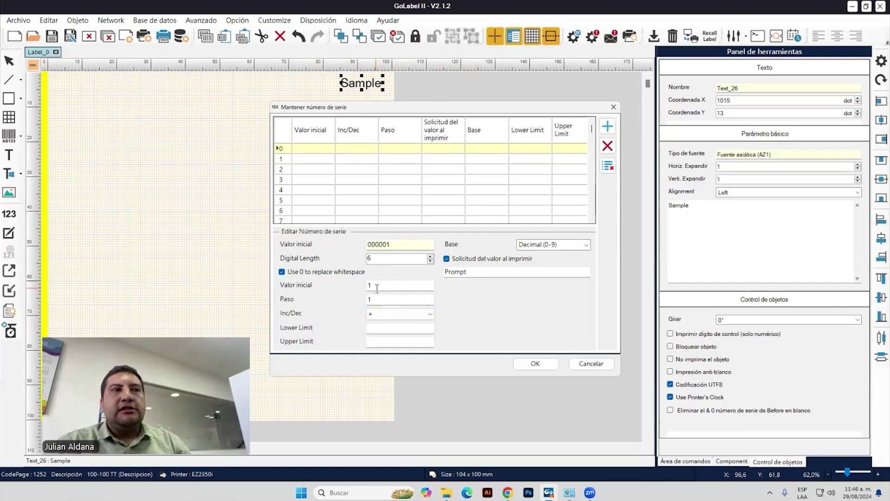
Set the serial number's initial value to 1000, make it count down (-), and add it to the list
click(399, 285)
text(1000)
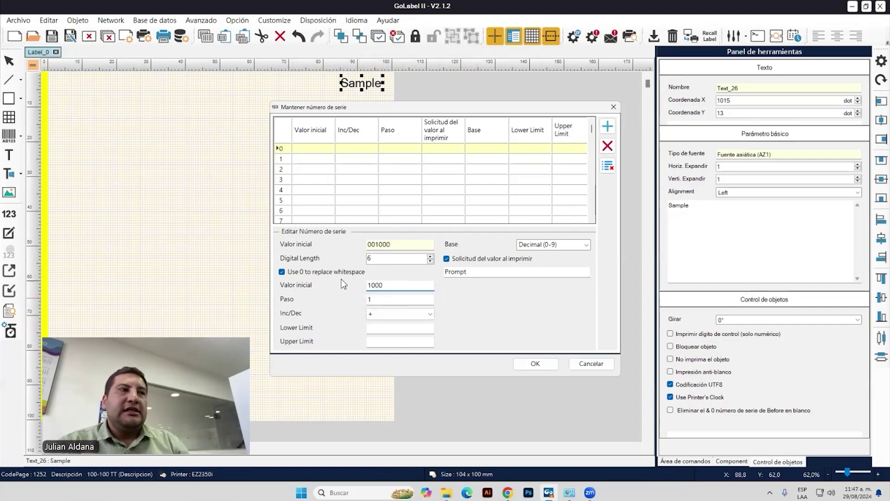
click(430, 314)
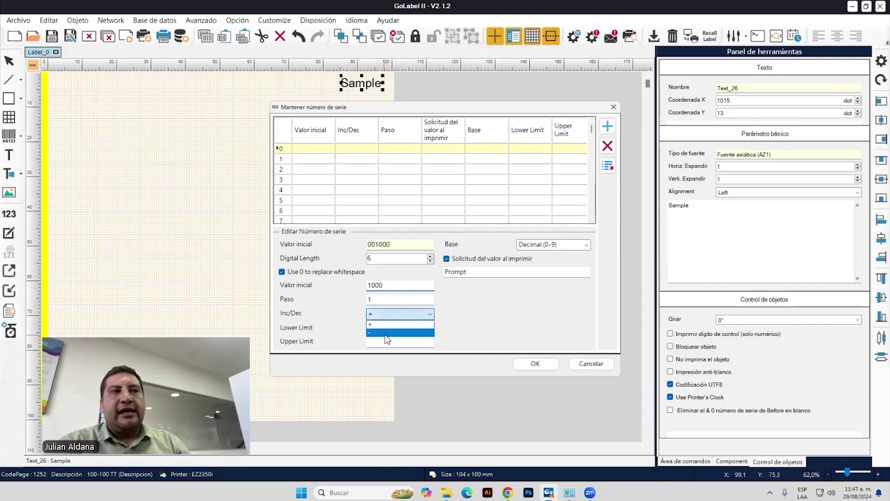
click(385, 334)
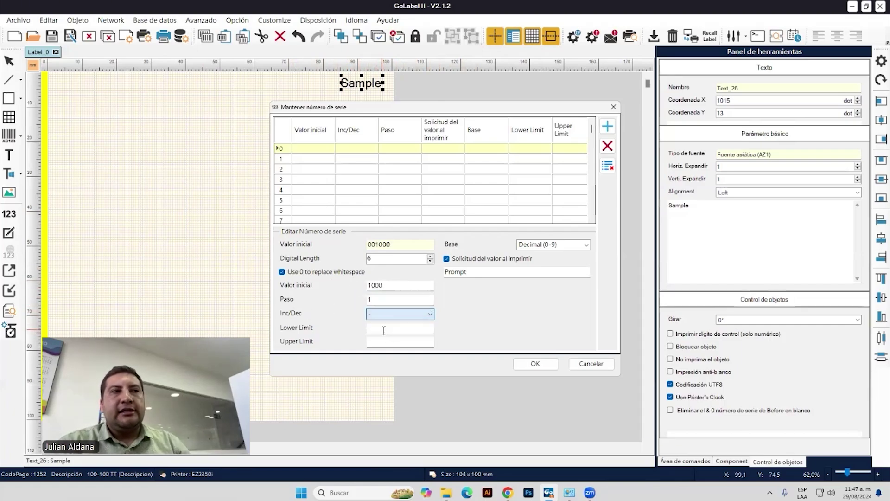
click(608, 126)
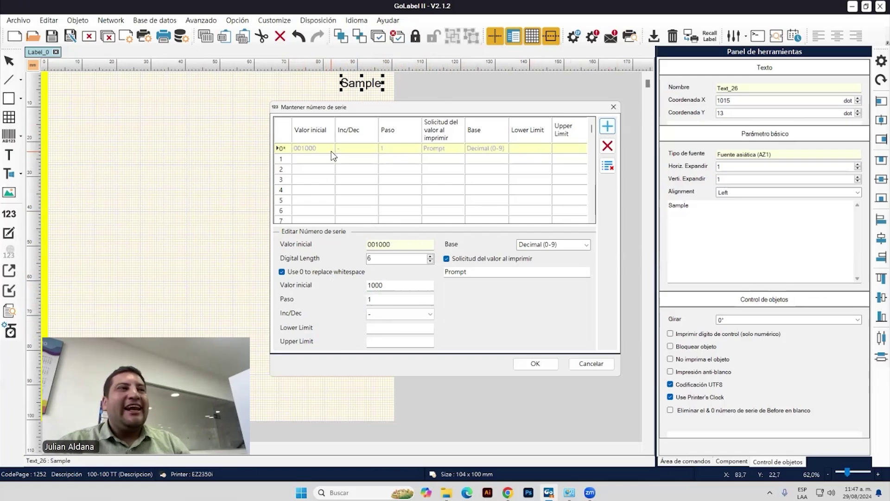
Change the serial number to a Digital Length of 3 with initial value 100, counting up (+)
click(431, 261)
click(430, 261)
click(430, 261)
double_click(374, 285)
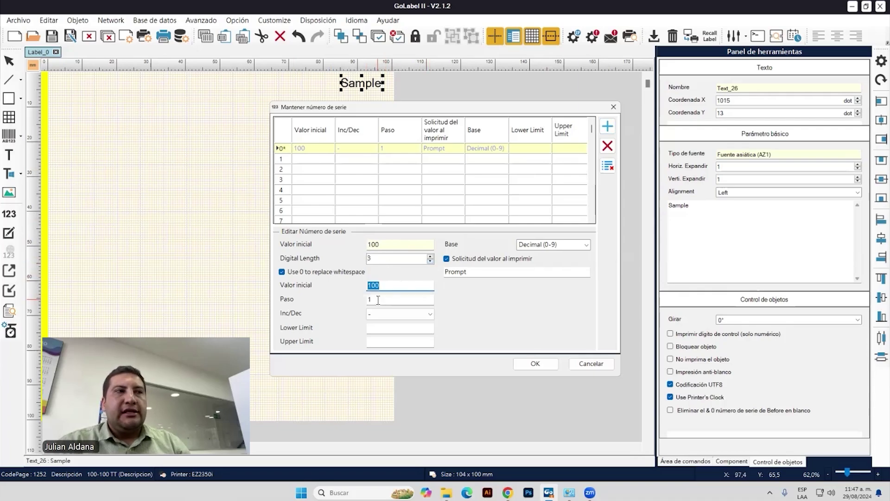
click(381, 314)
click(384, 329)
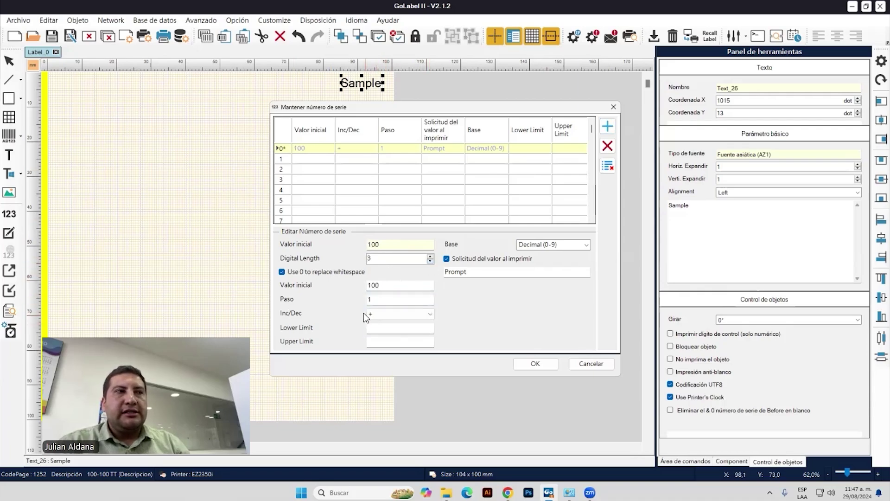
Add a second serial number with the same settings and save the serial number list
click(392, 328)
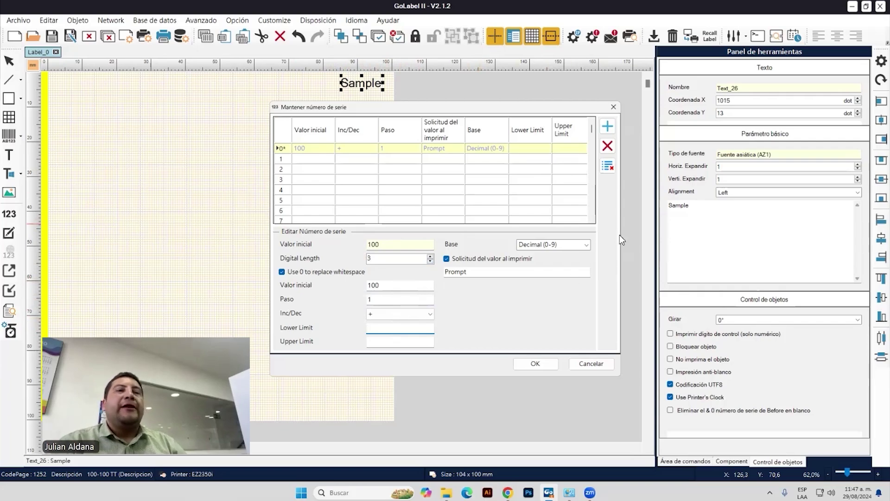
click(608, 126)
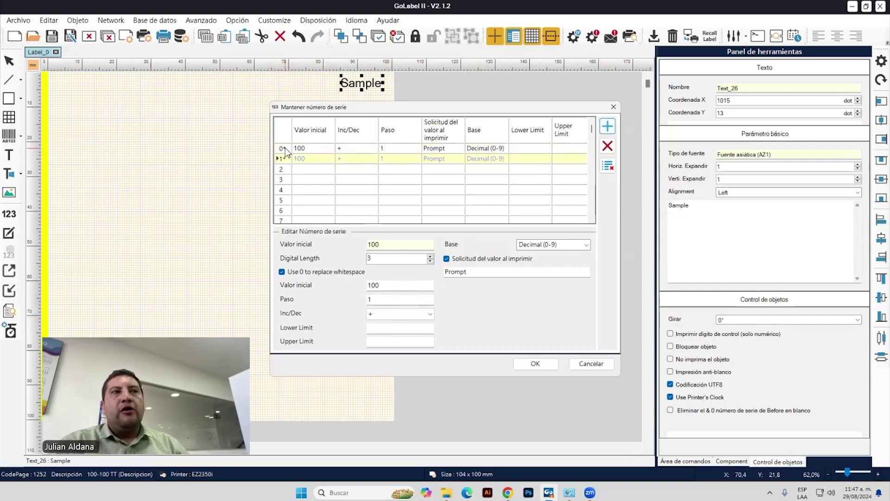
click(535, 364)
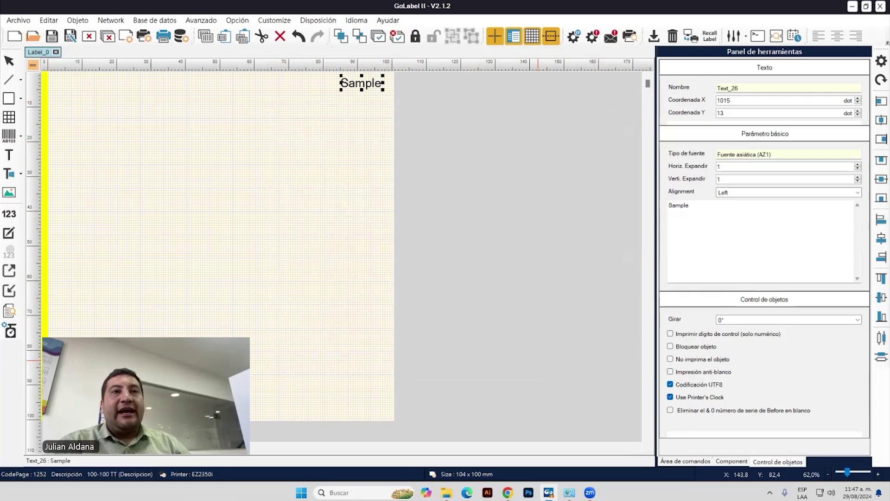
Nudge the Sample text down to Y 16 dots and insert a serial number into its data content
drag(360, 84, 362, 85)
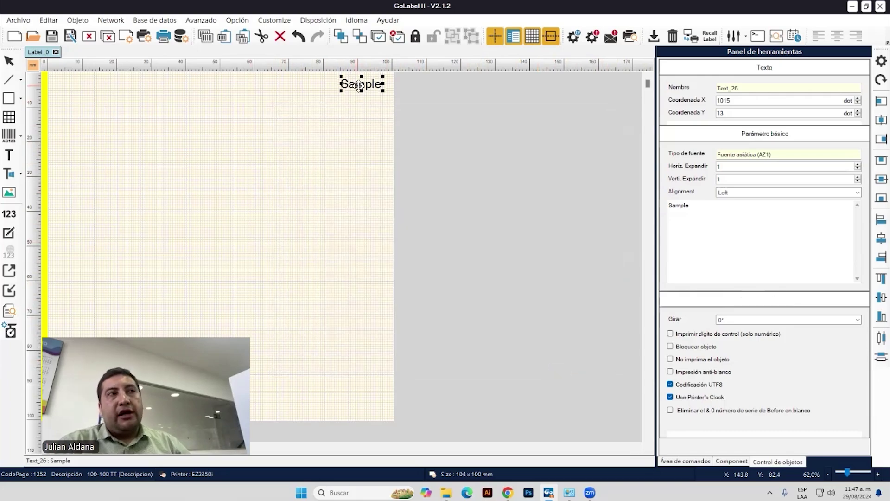
double_click(362, 86)
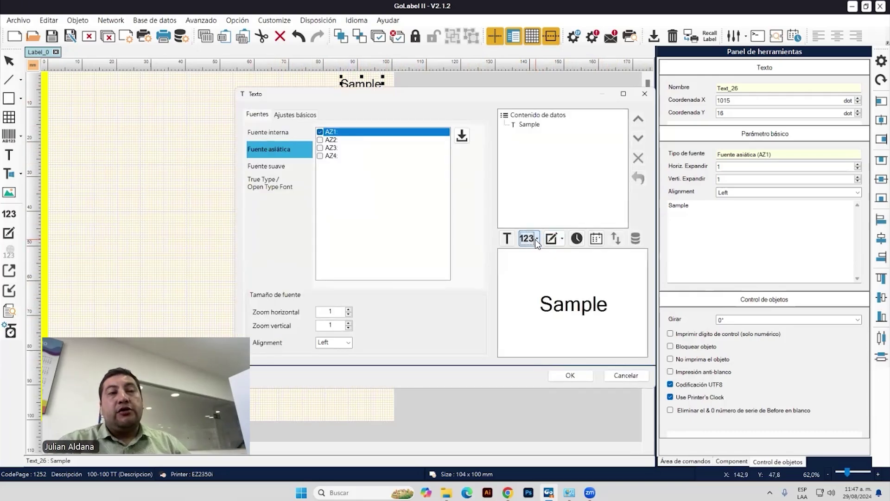
click(539, 240)
click(549, 254)
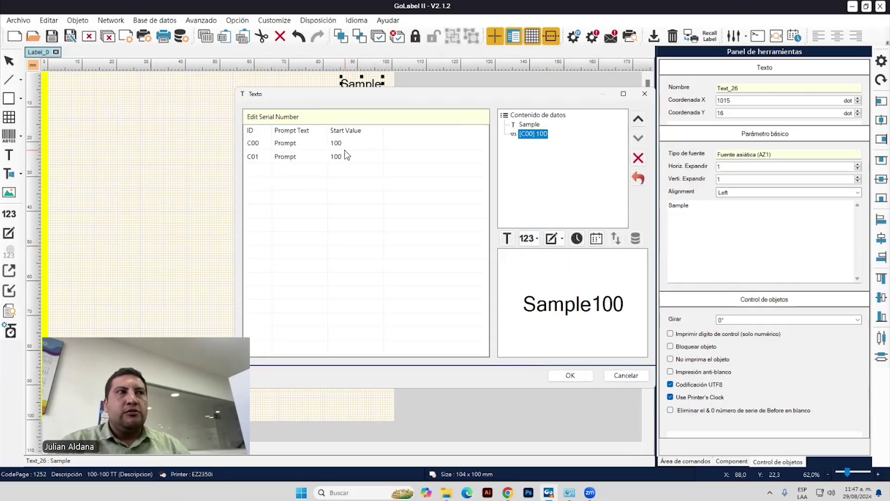
Switch the inserted serial number between C00 and C01, and choose to edit the serial numbers from the text's settings
click(260, 157)
click(260, 142)
click(258, 154)
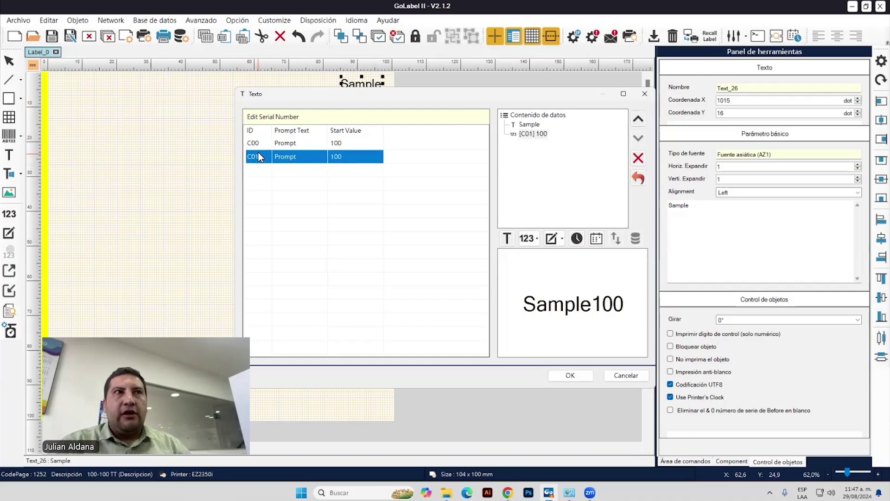
click(258, 145)
click(260, 153)
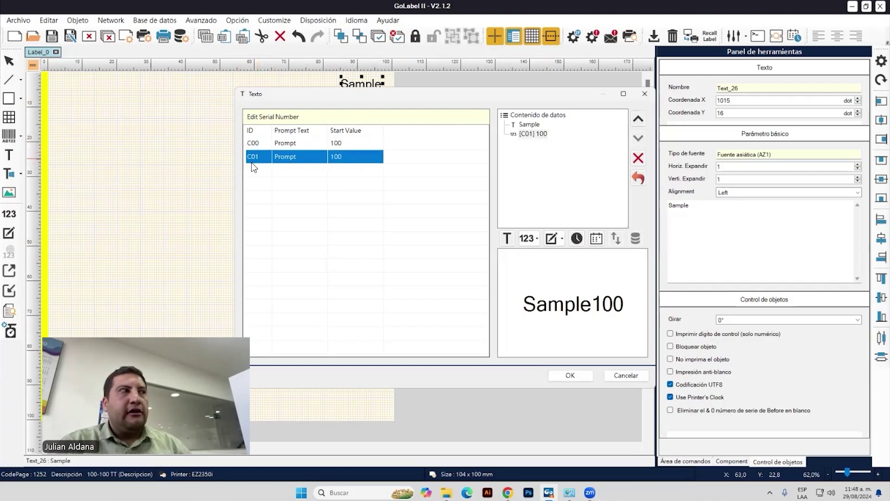
click(529, 238)
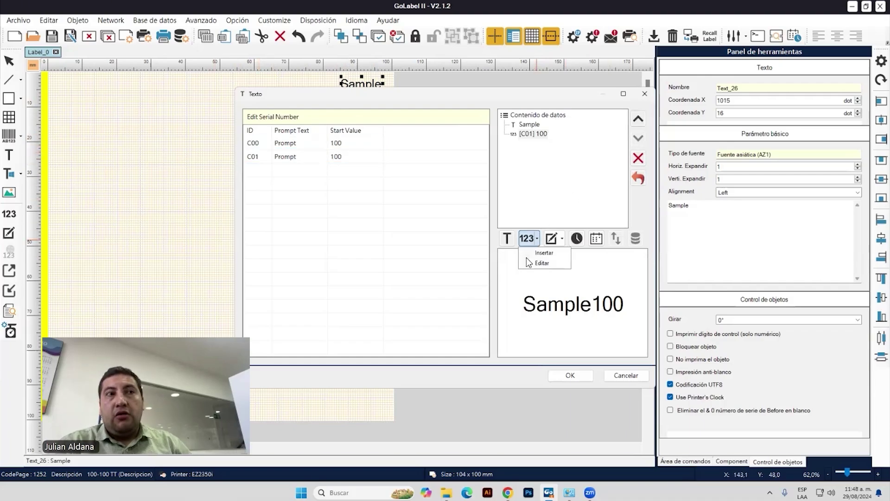
click(544, 264)
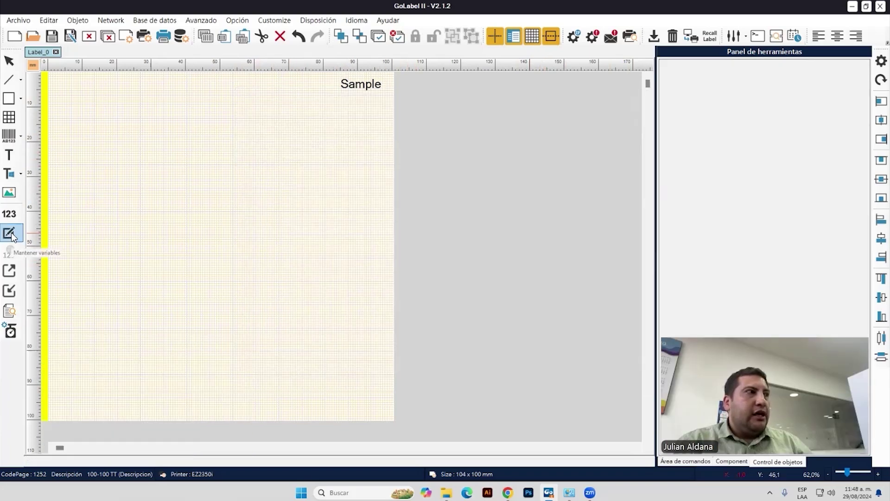
Add a variable in the variable maintenance list (Mantener variables) and close the list without saving
click(11, 234)
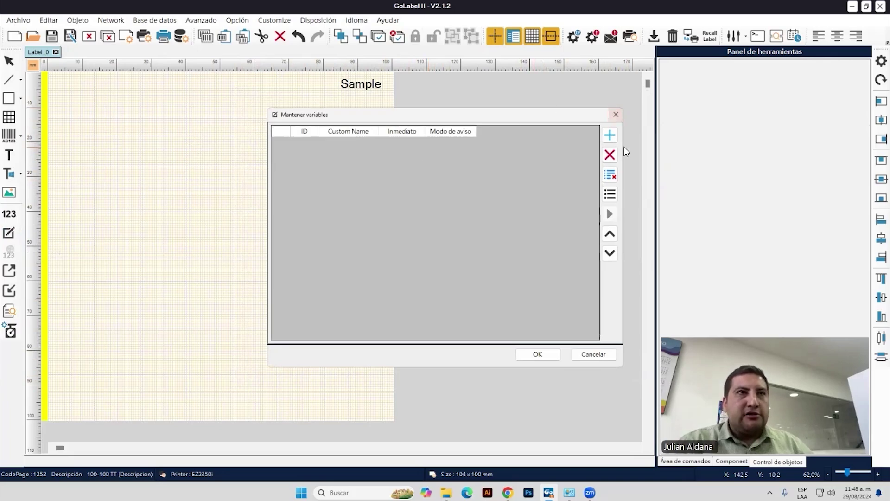
click(610, 136)
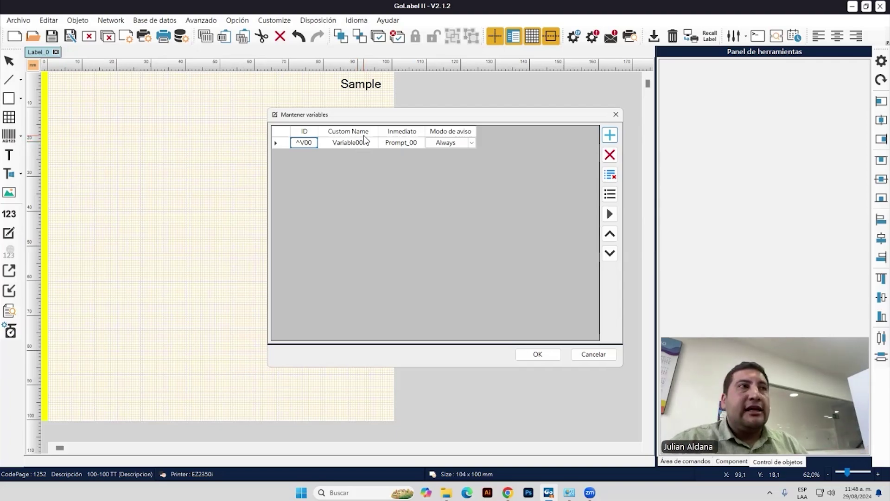
click(616, 114)
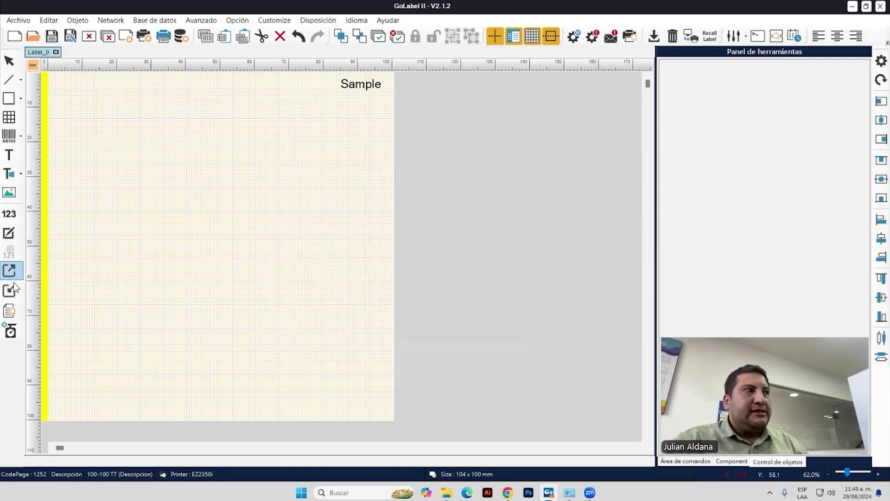